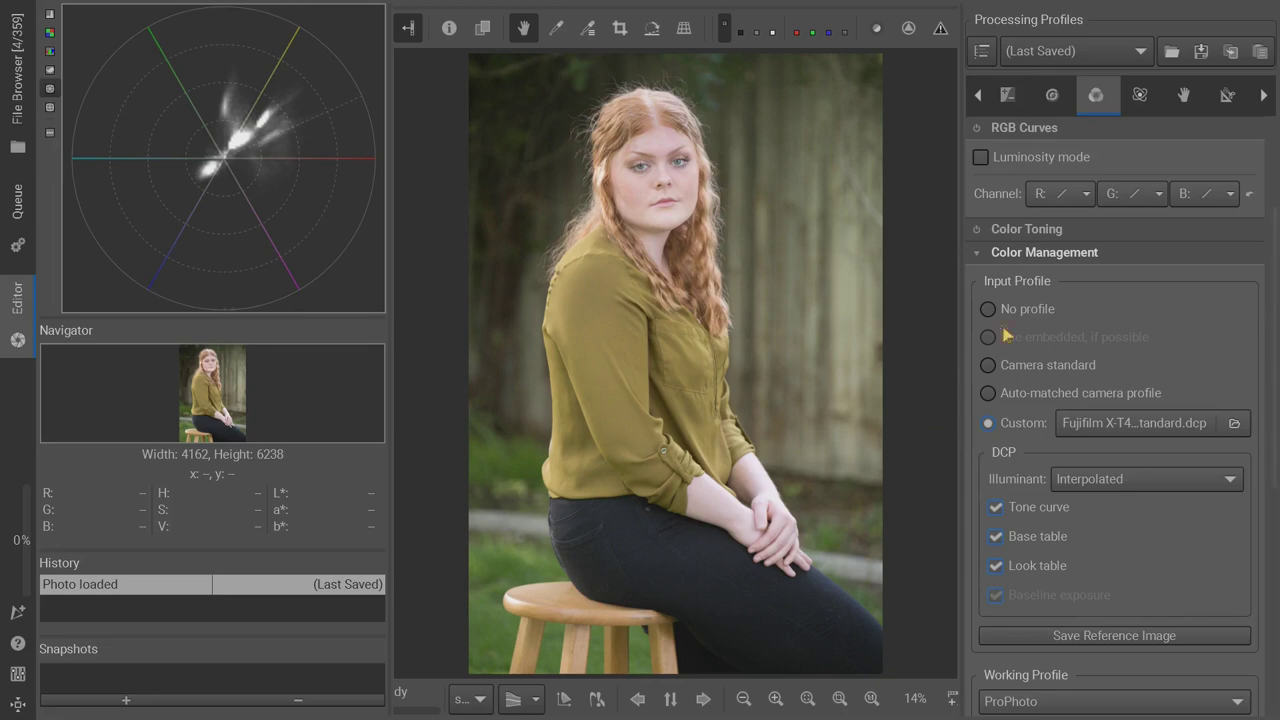
Expand White Balance to review temperature 4424 and tint 0.735, then scroll back to Color Management.
scroll(1075, 190, "up", 3)
left_click(1064, 128)
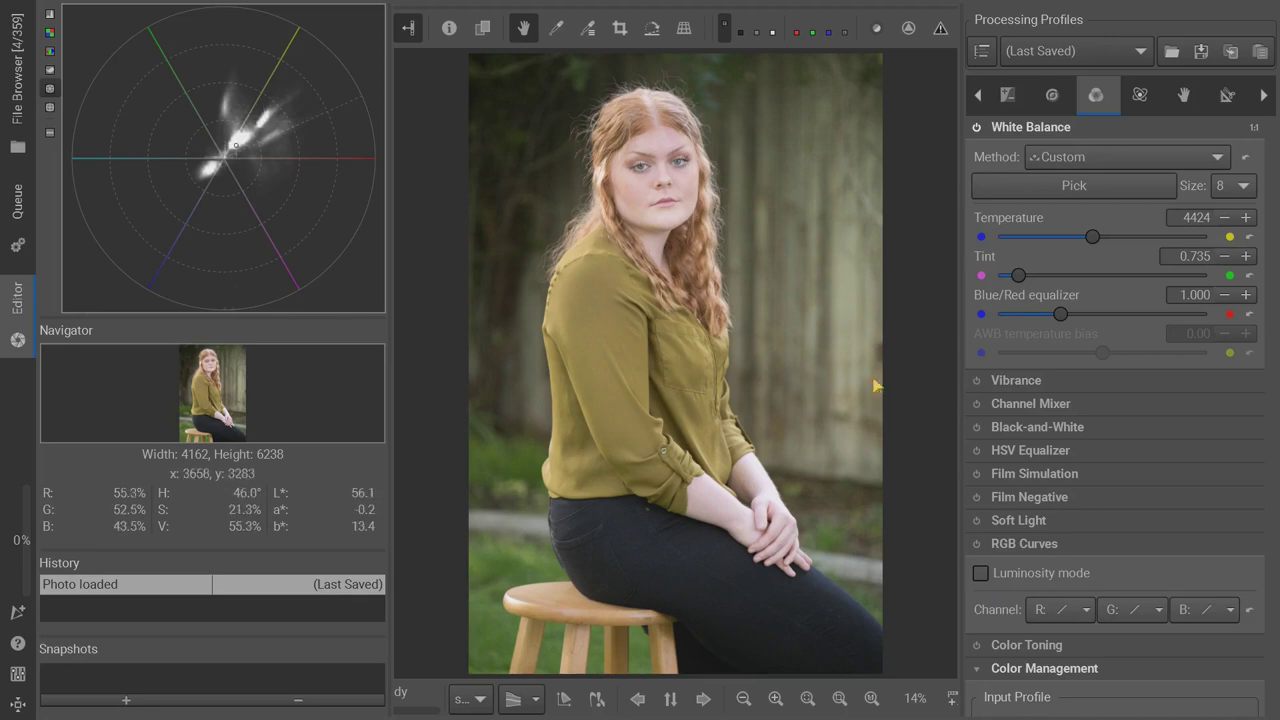
scroll(1037, 397, "down", 5)
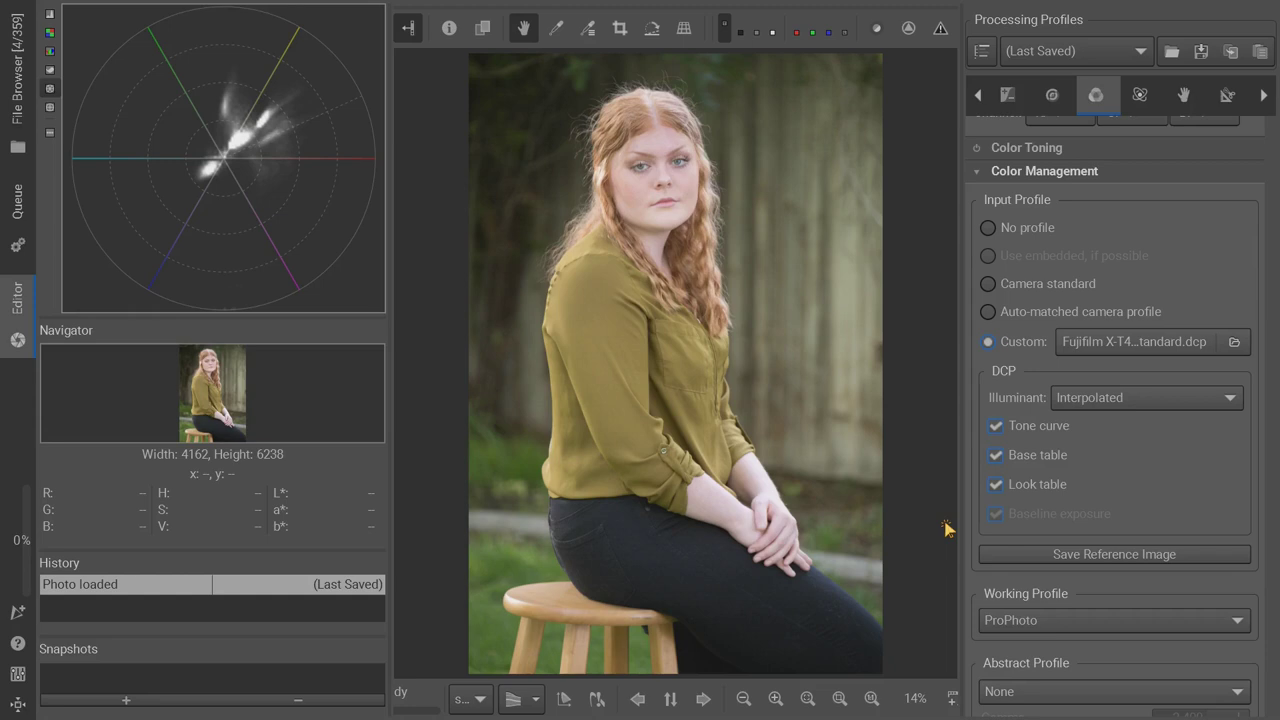
Pin a Lockable Color Picker sample on the forearm near the wrist, reading R 85.5%, G 76.1%, B 78.0%.
left_click(590, 29)
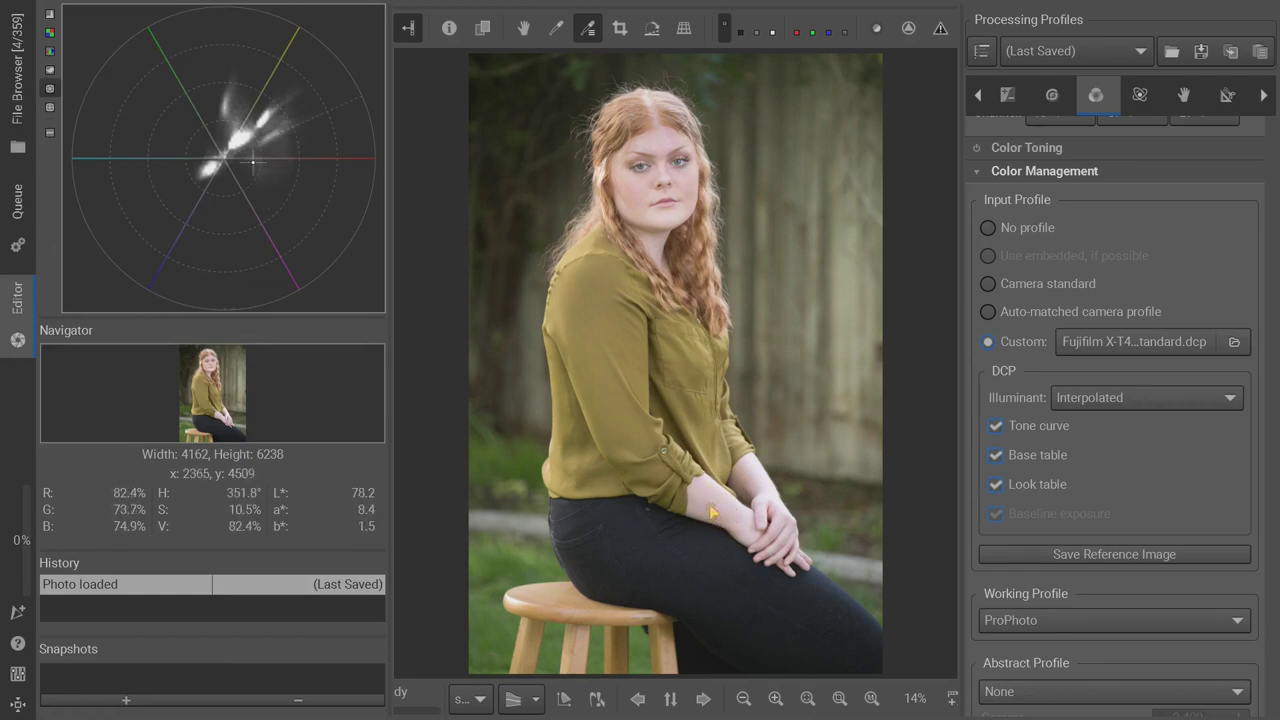
left_click(711, 501)
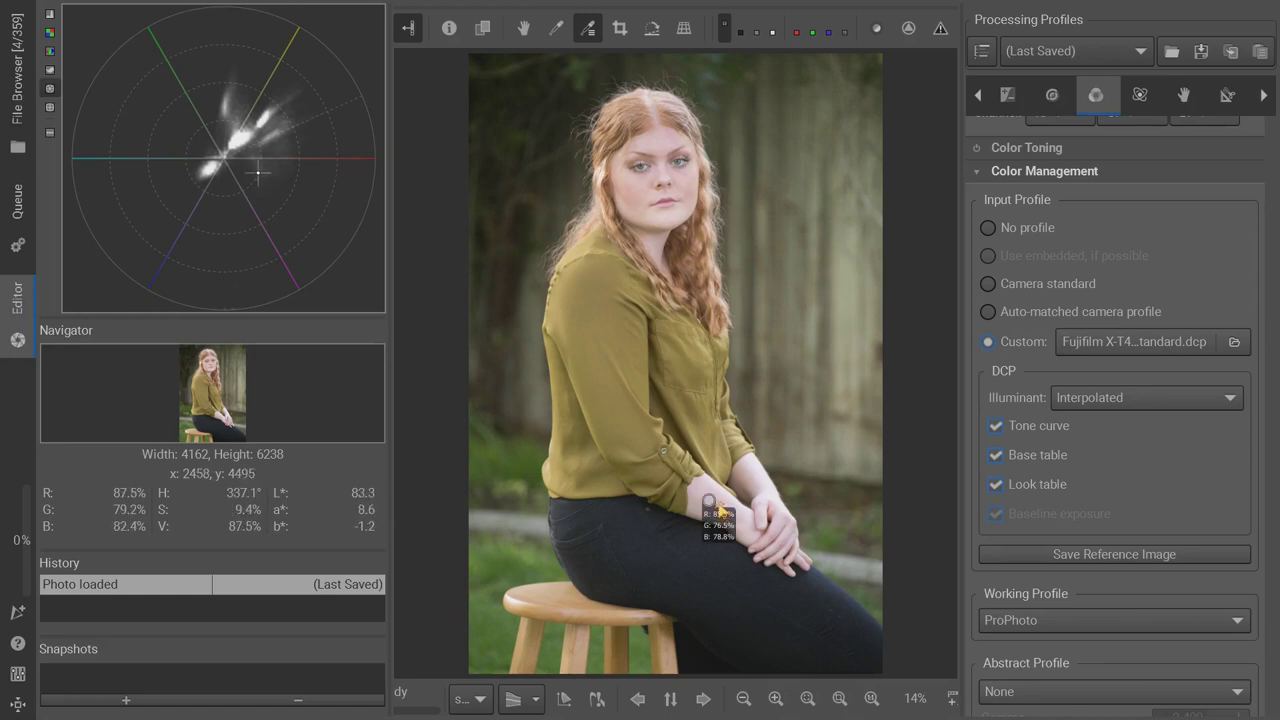
left_click_drag(718, 500, 716, 507)
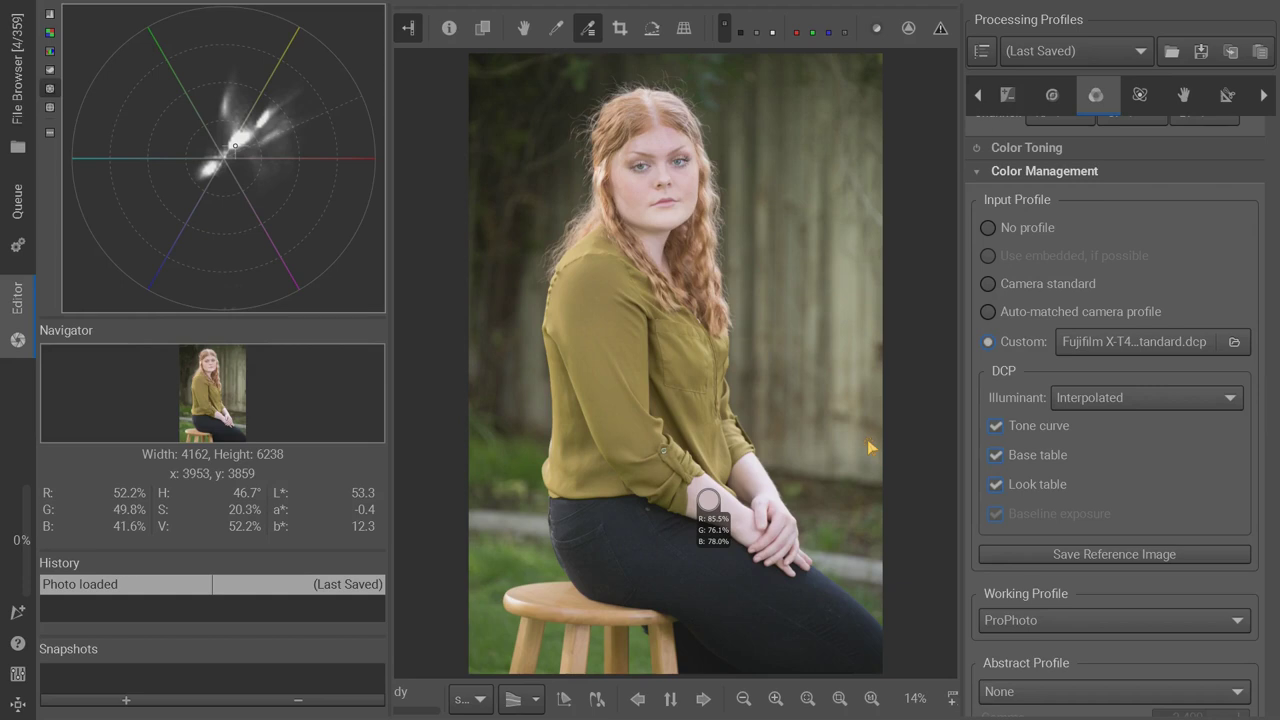
Collapse the Color Management and White Balance panels.
left_click(1012, 172)
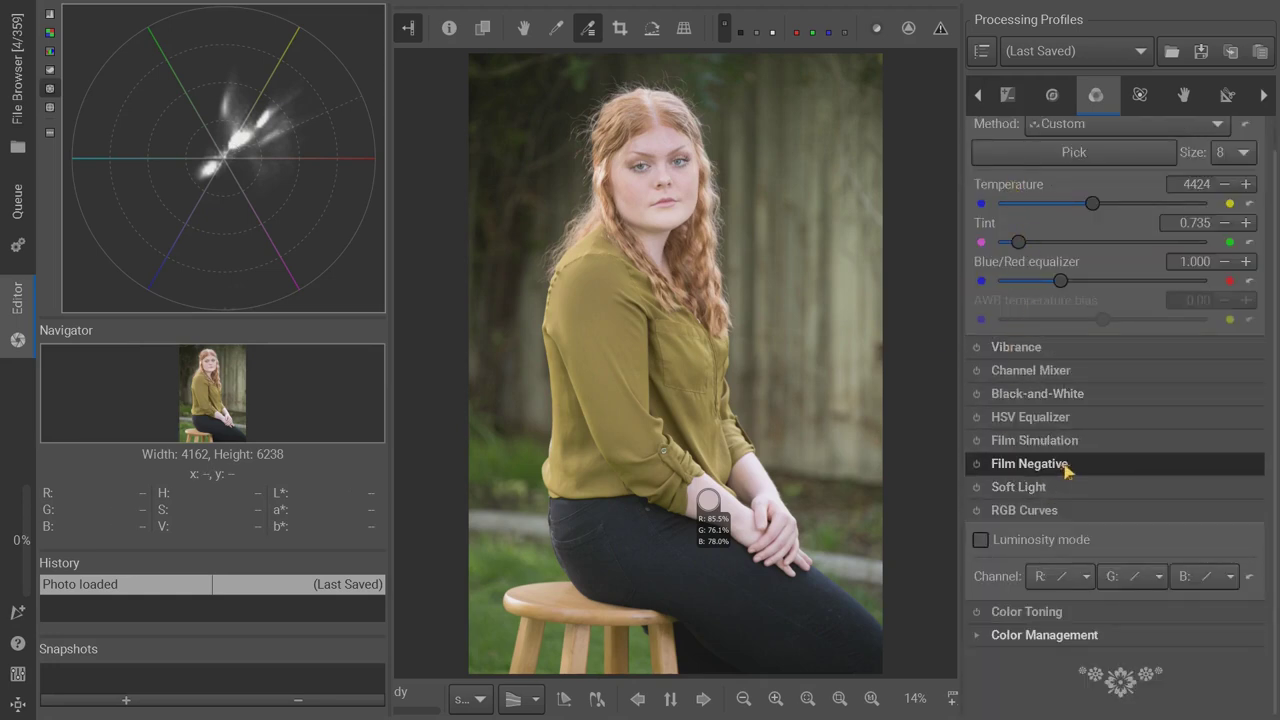
scroll(1075, 168, "up", 1)
left_click(1068, 132)
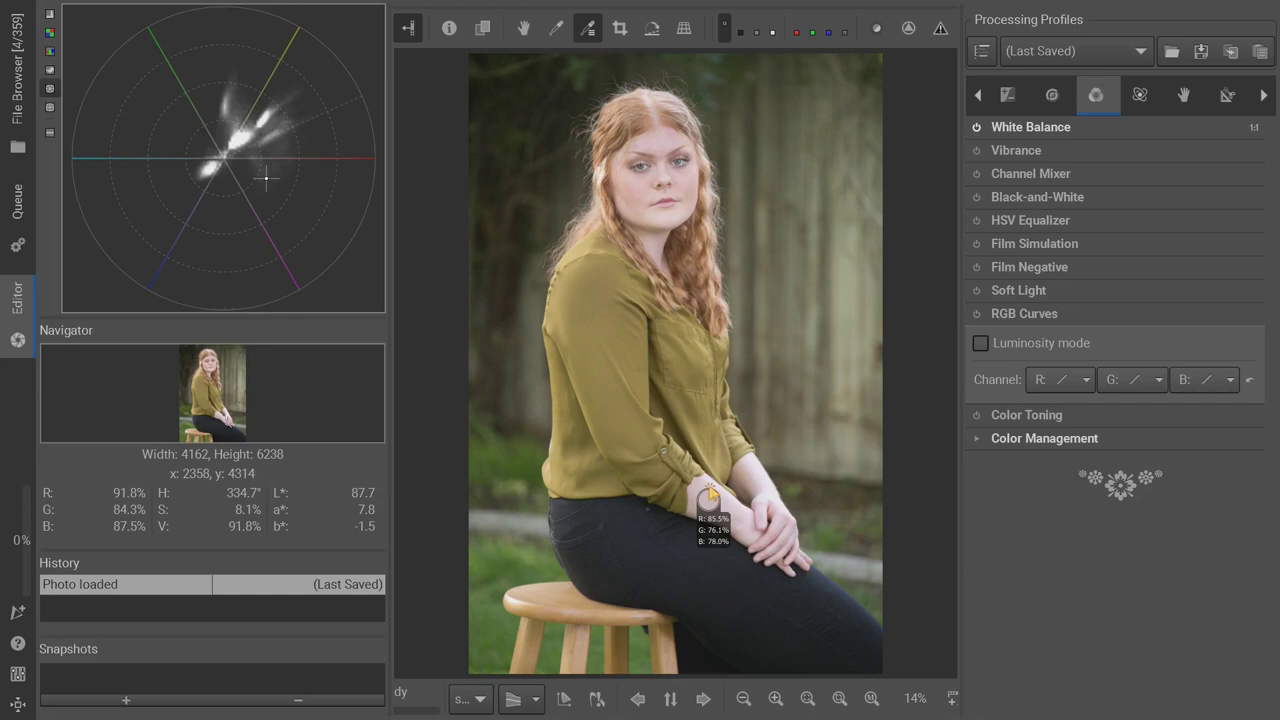
Add a new snapshot and rename it 'RGB Off'.
left_click(130, 702)
left_click(117, 680)
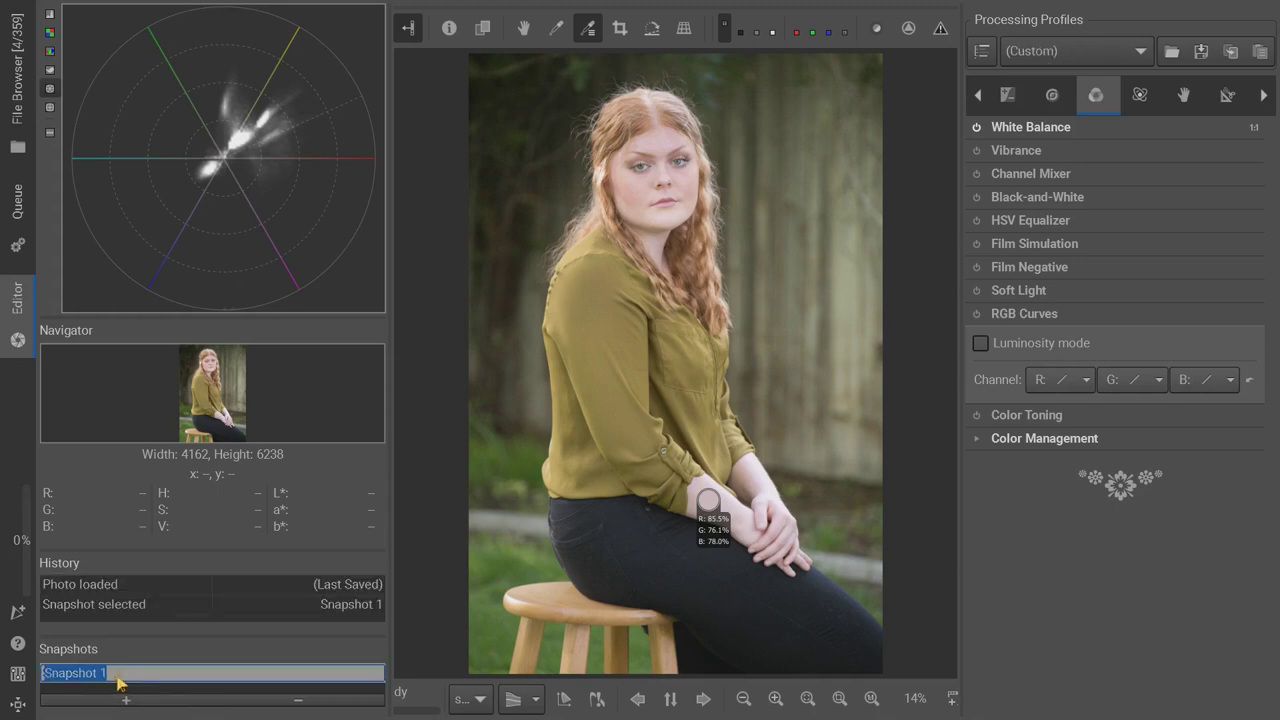
key("Home")
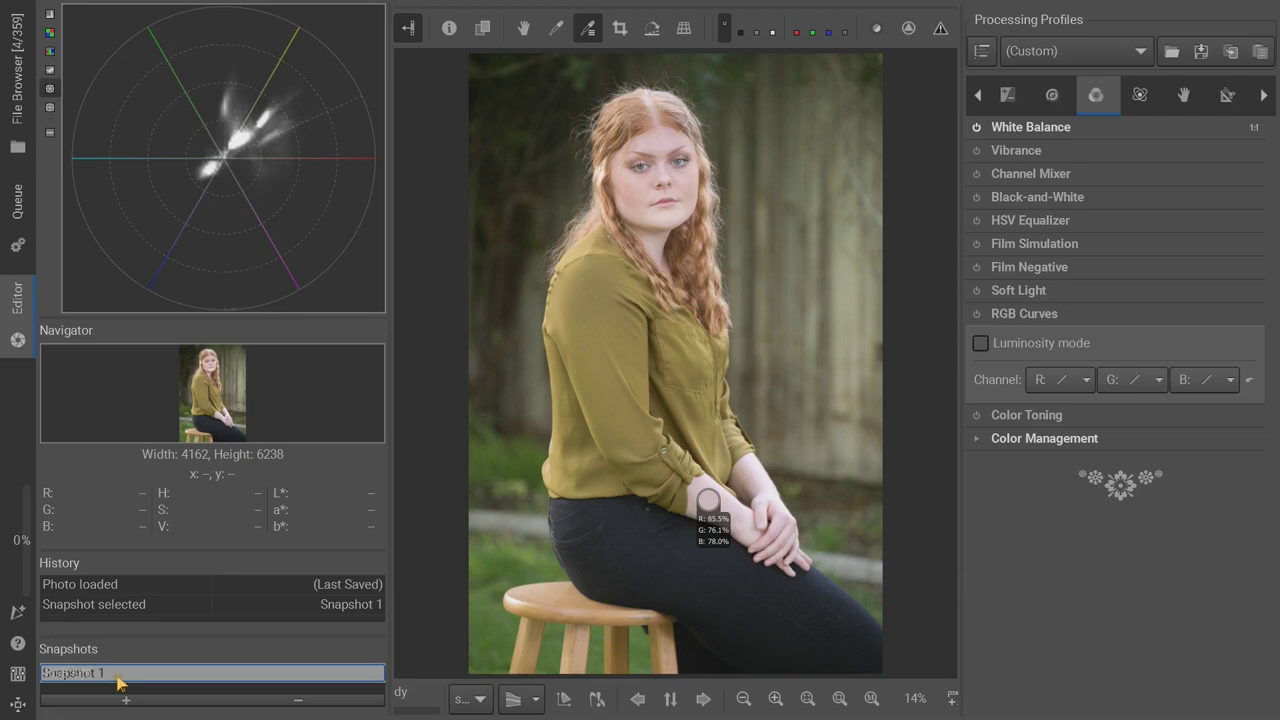
type("RGB Off")
key("Return")
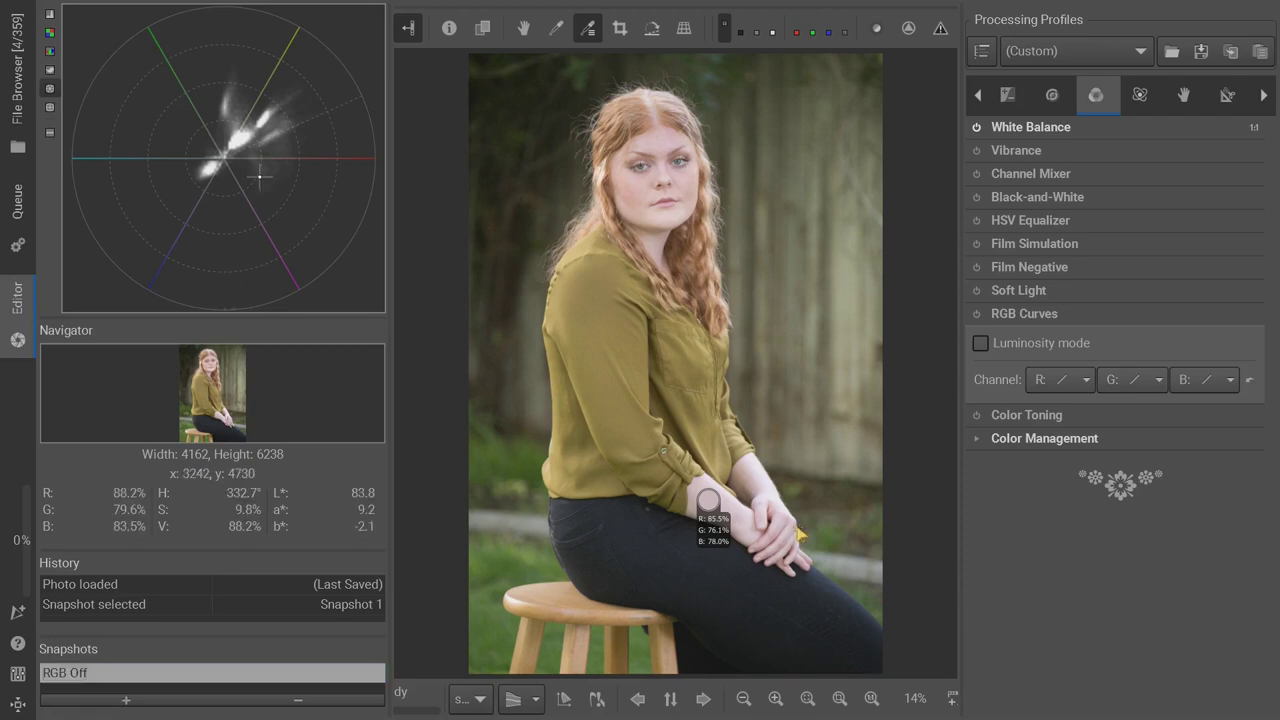
Enable RGB Curves with Standard R, G, B curves, lowering their tops until the sampler reads 70.6/60.4/50.6%.
left_click(980, 315)
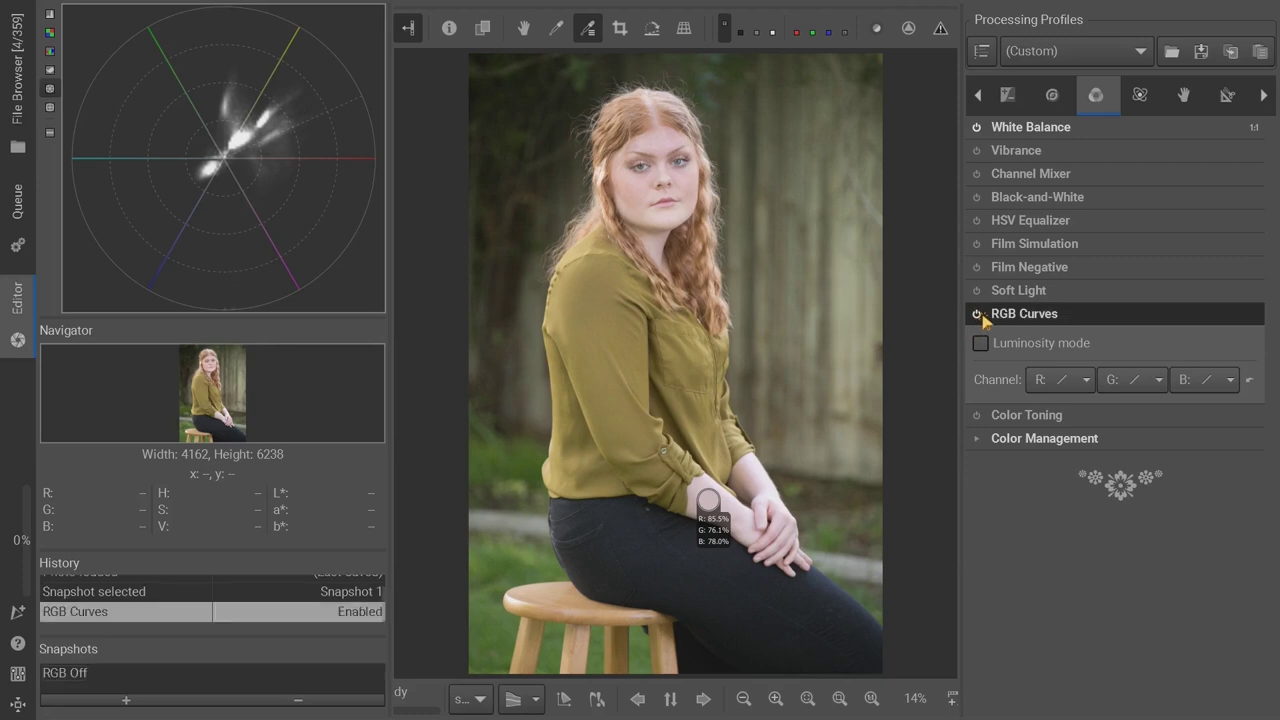
left_click(1090, 383)
left_click(1130, 428)
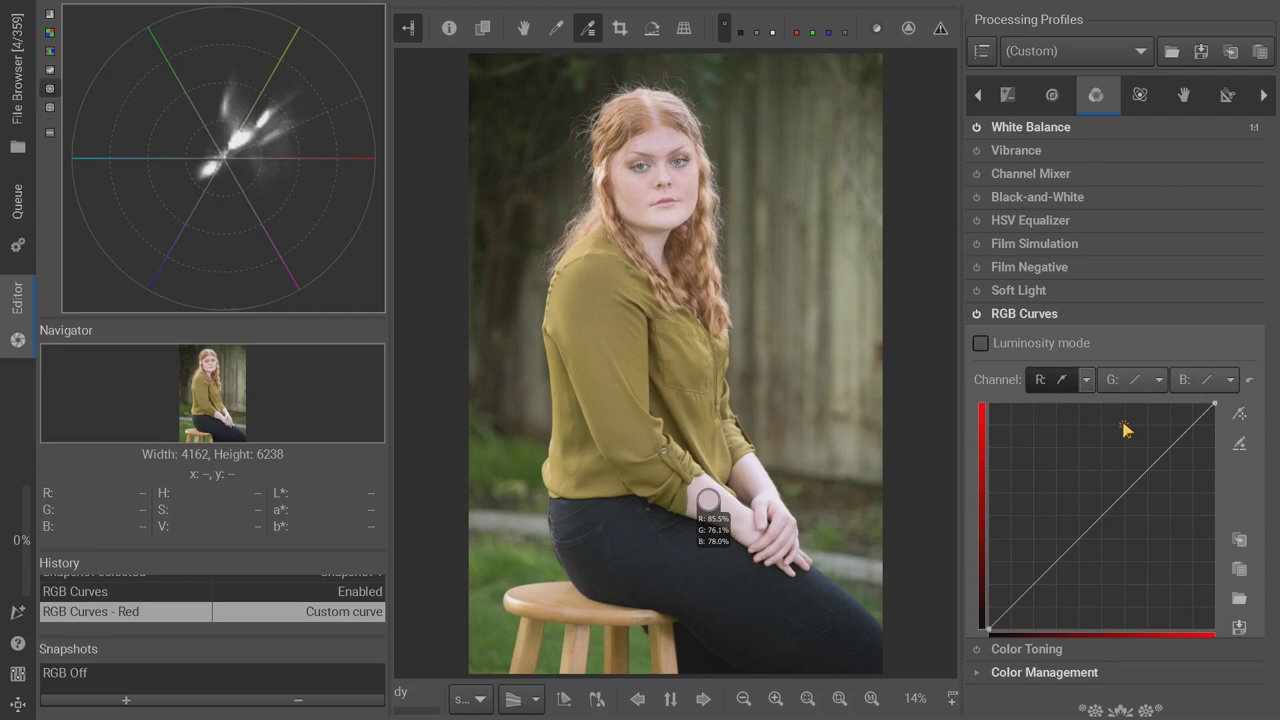
left_click_drag(1213, 405, 1220, 428)
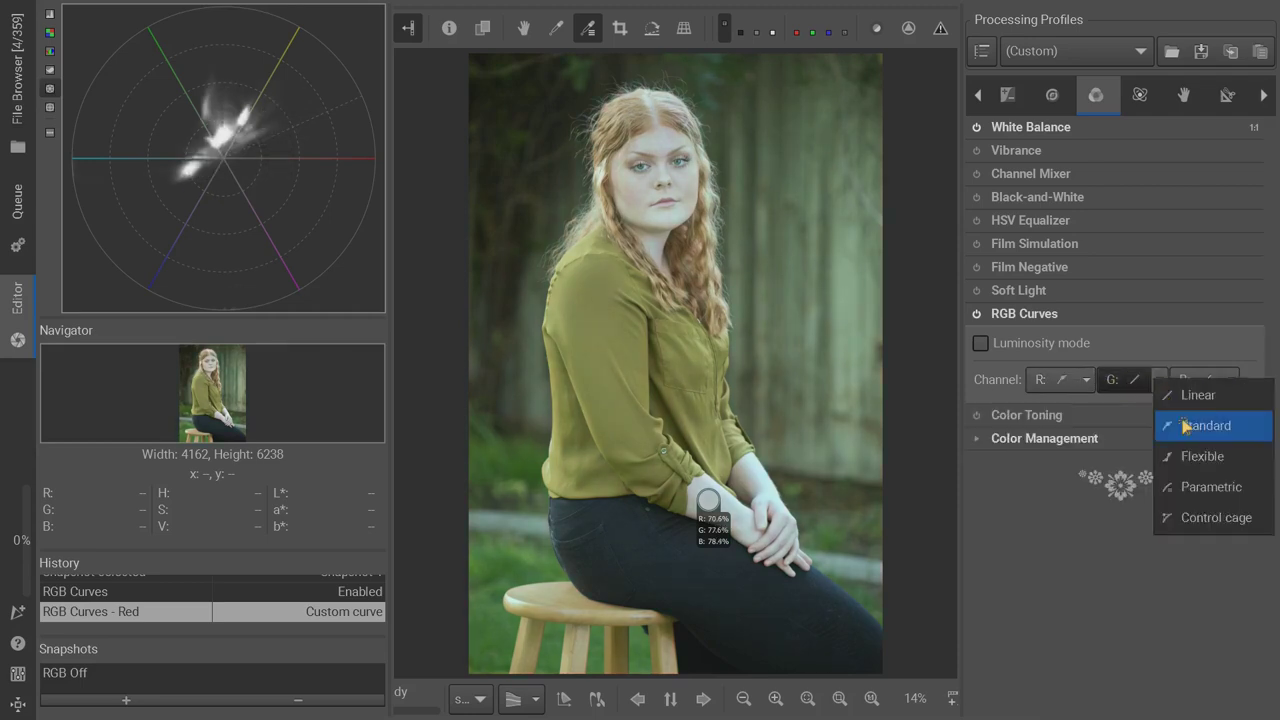
left_click_drag(1214, 406, 1220, 458)
left_click(1043, 380)
left_click(1230, 380)
left_click(1218, 425)
left_click(1120, 380)
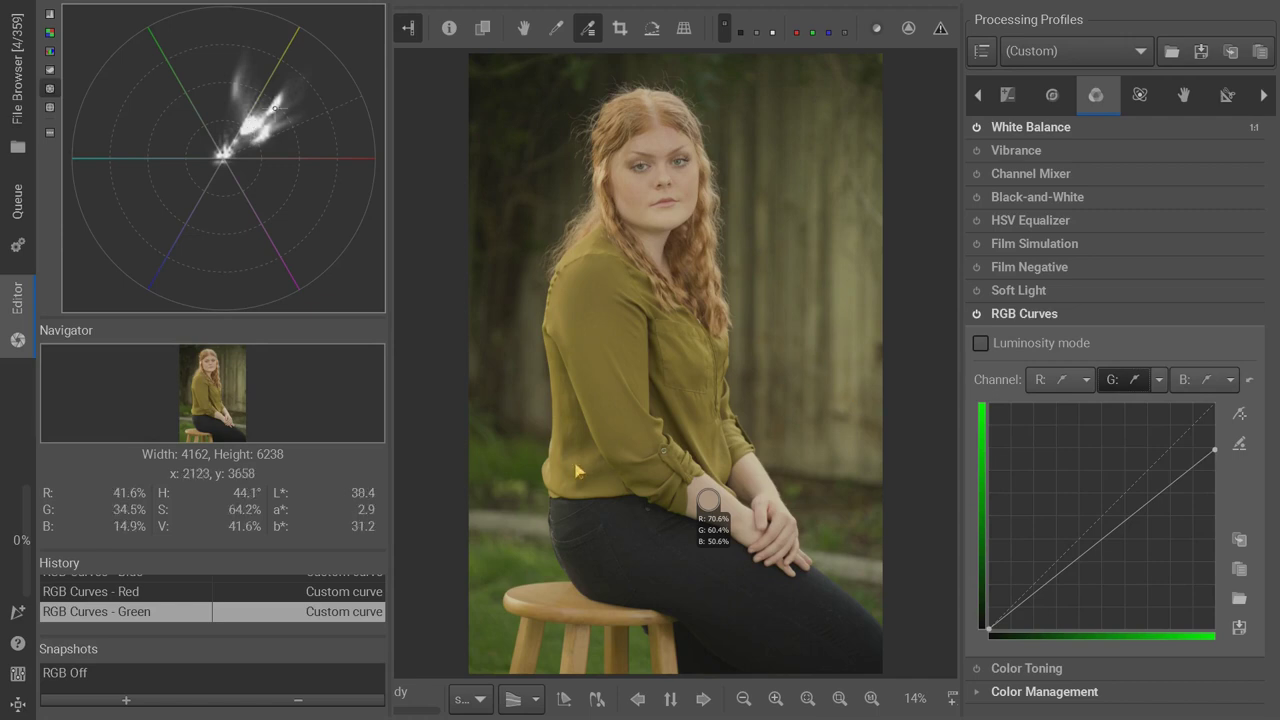
Recall the RGB Off snapshot and switch the scope from vectorscope to RGB Parade.
double_click(84, 674)
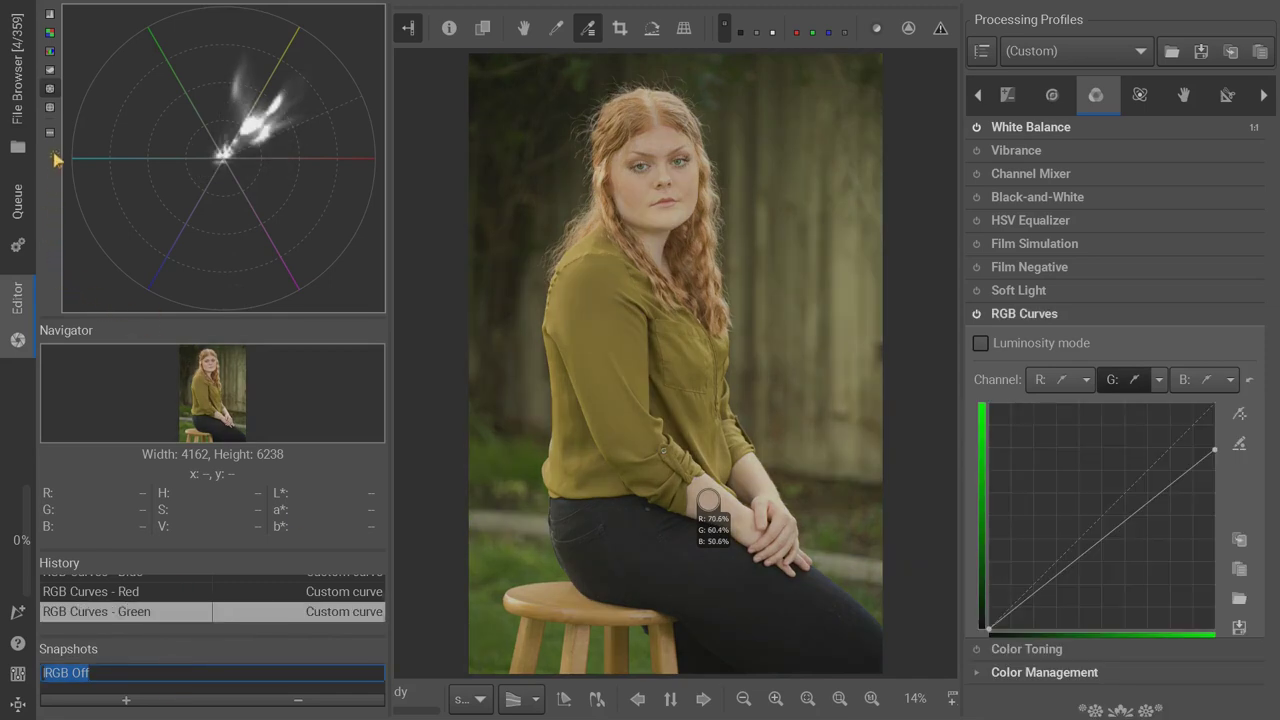
left_click(51, 53)
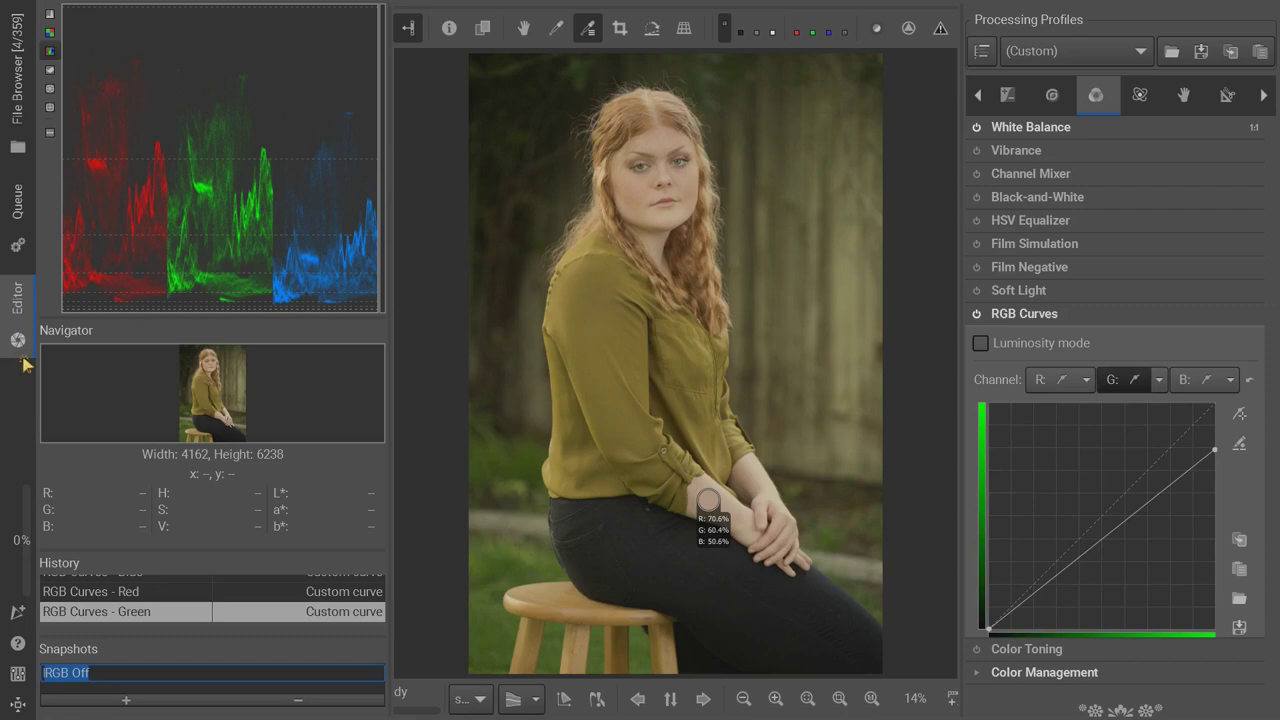
Add a second snapshot and name it 'RGB On - 70-60-50- Custom Profile'.
key("Return")
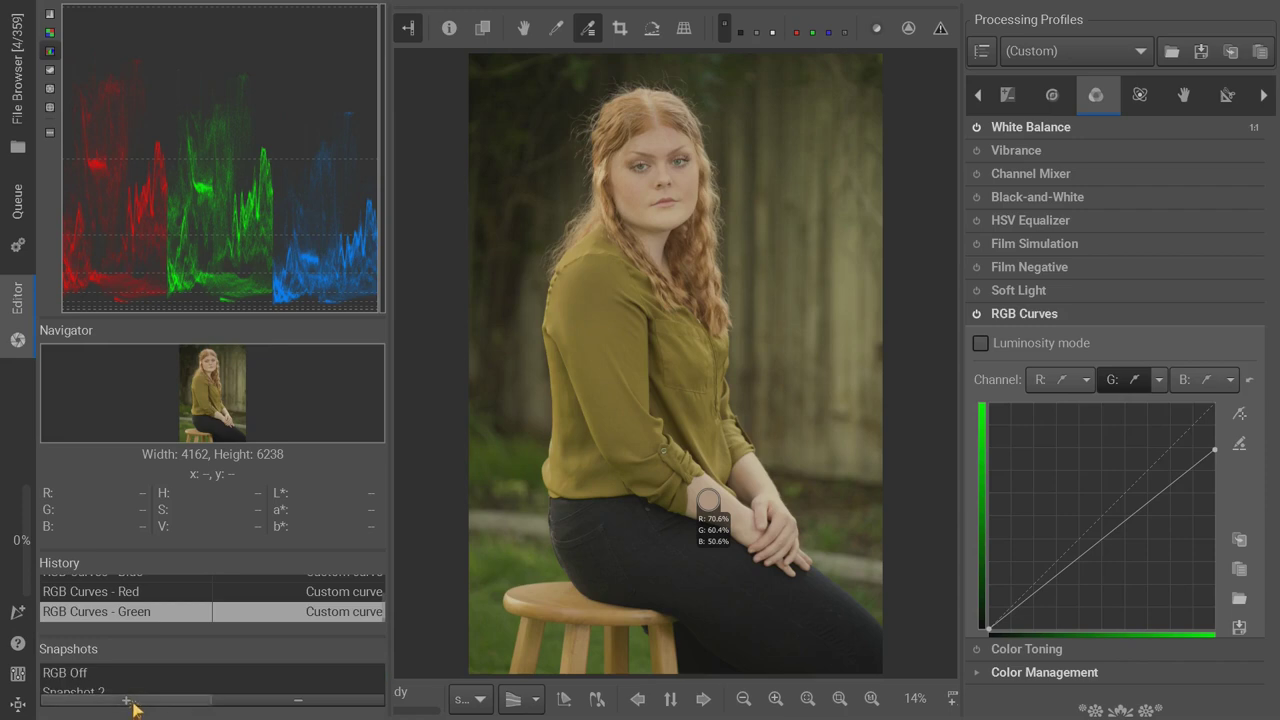
left_click(128, 702)
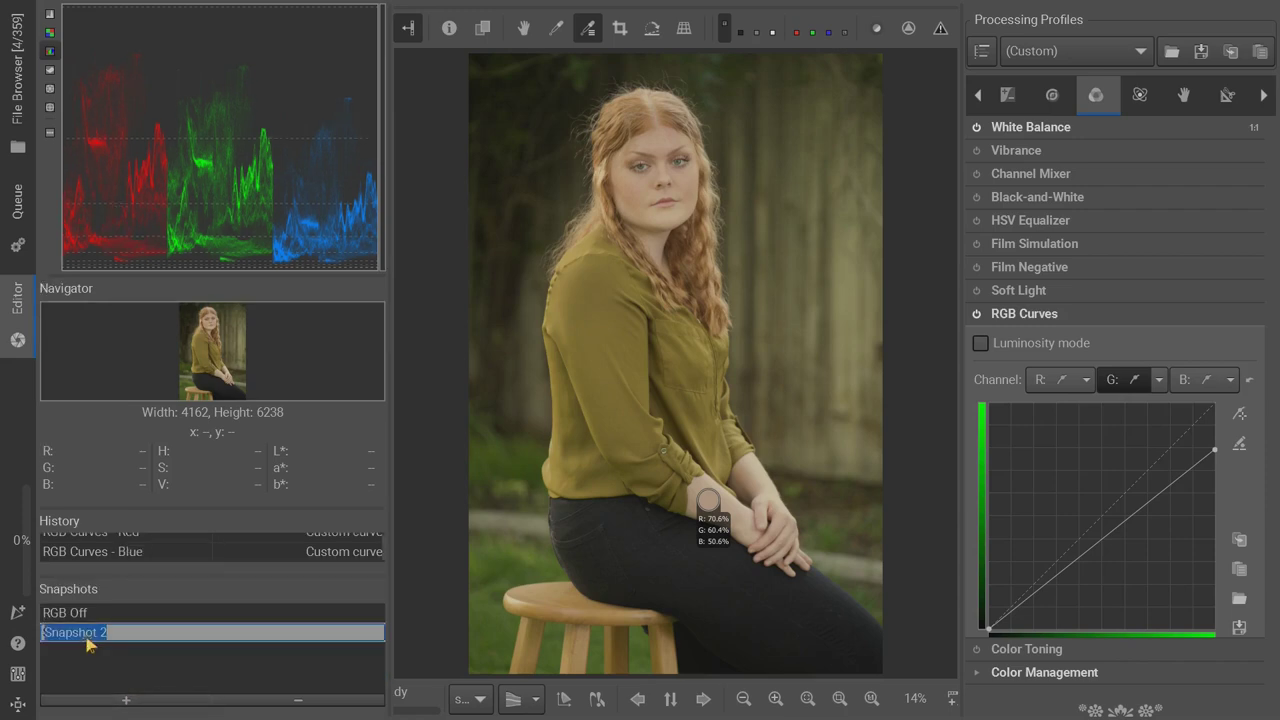
key("Home")
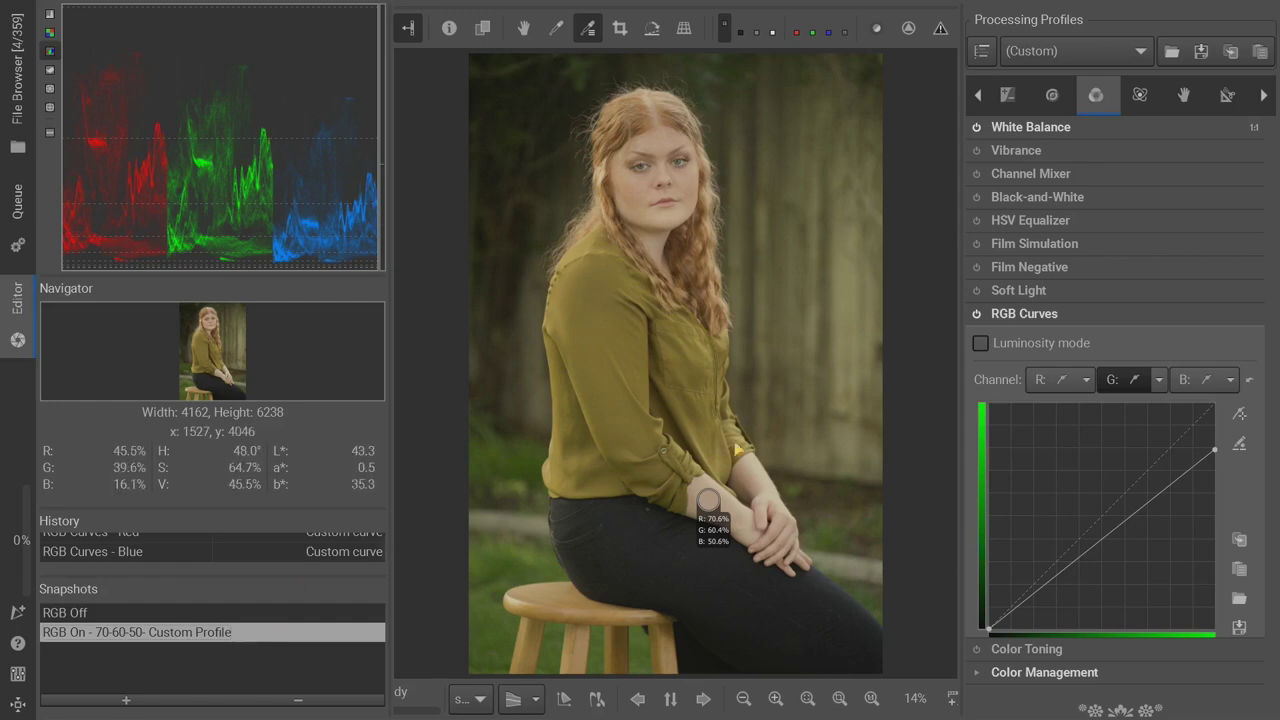
Switch the input profile to Auto-matched camera profile, darkening the sampler to 54.5/43.5/37.6%.
left_click(1086, 316)
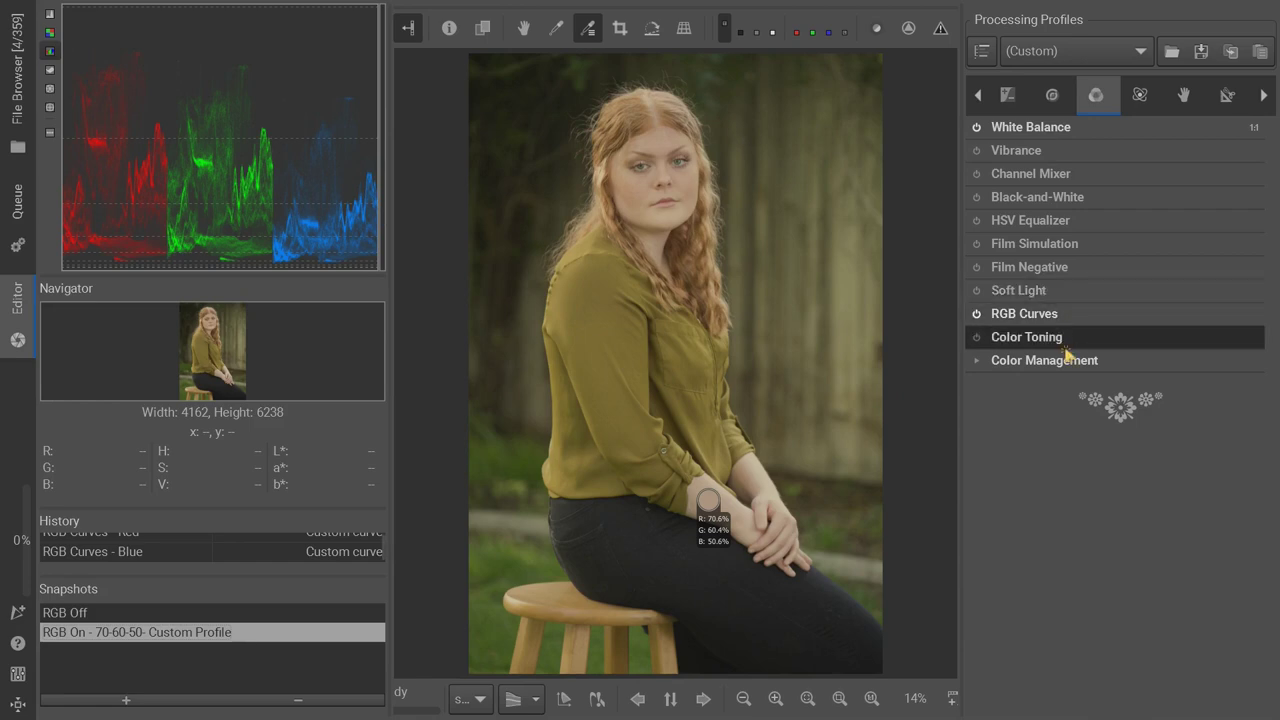
left_click(1063, 360)
scroll(1065, 368, "down", 2)
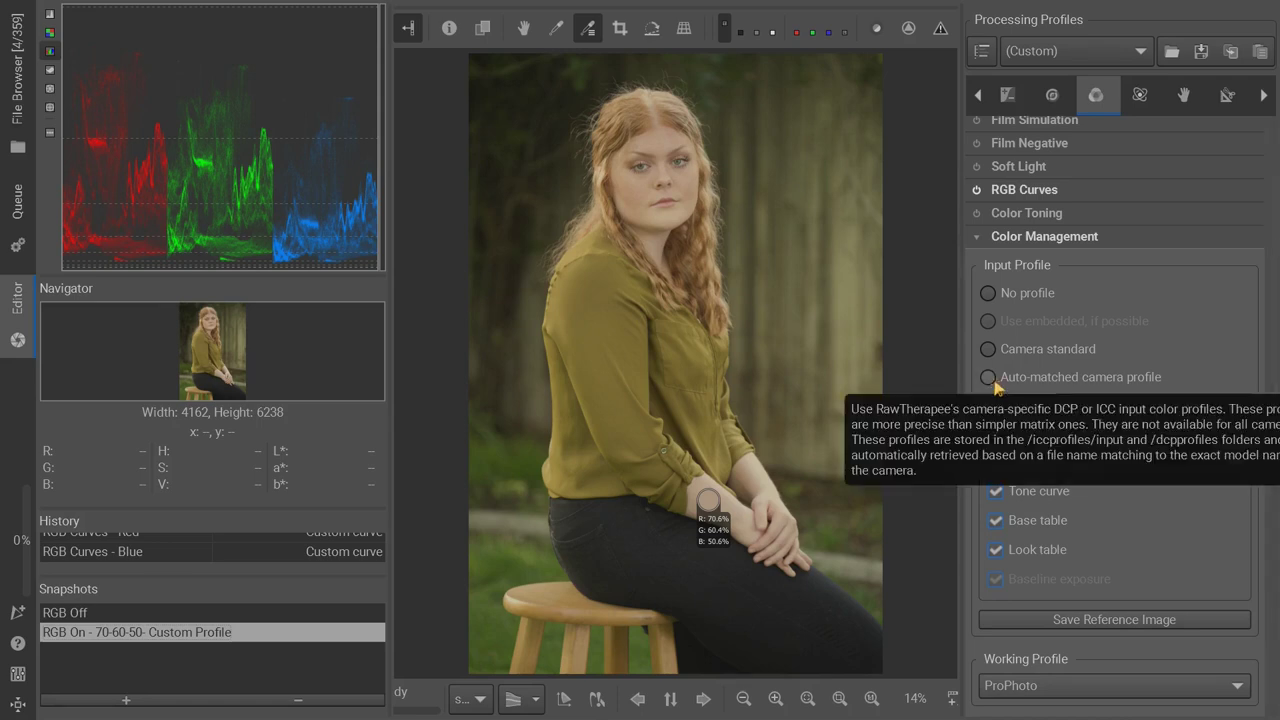
left_click(988, 378)
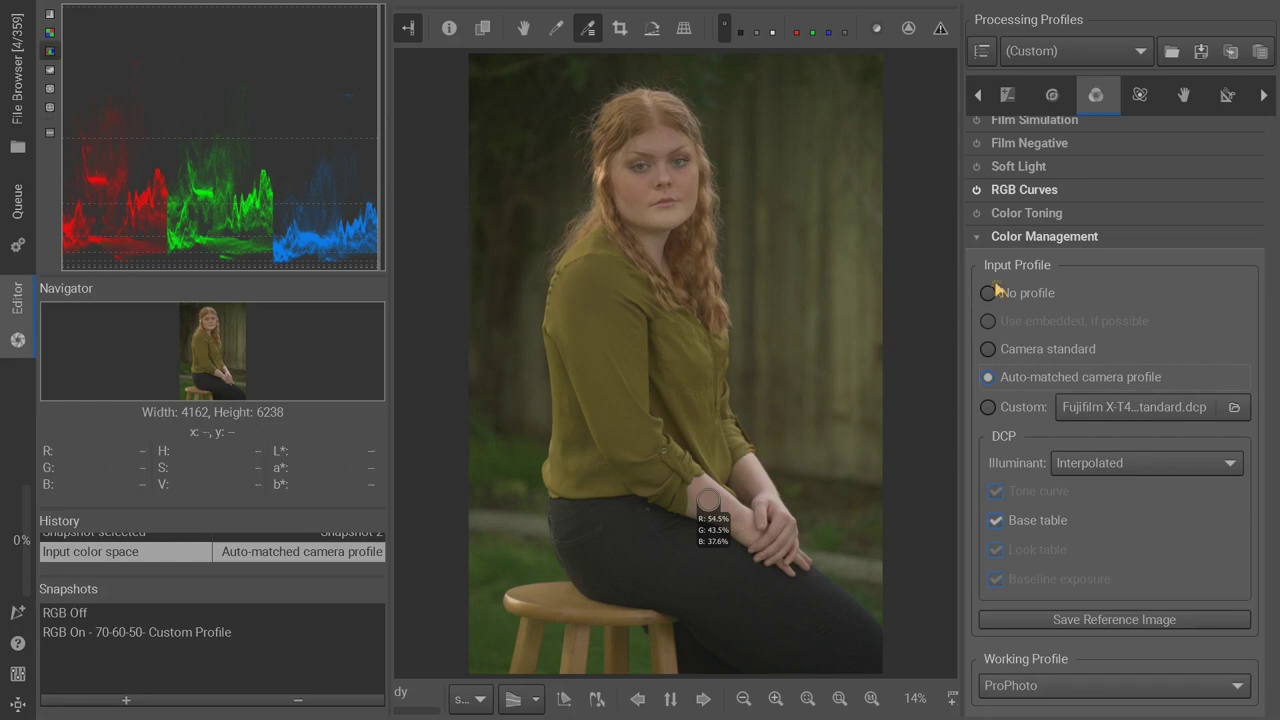
Re-drag the red, green and blue curve tops until the forearm sampler reads 70.6/59.6/49.8%.
left_click(1060, 238)
left_click(1058, 320)
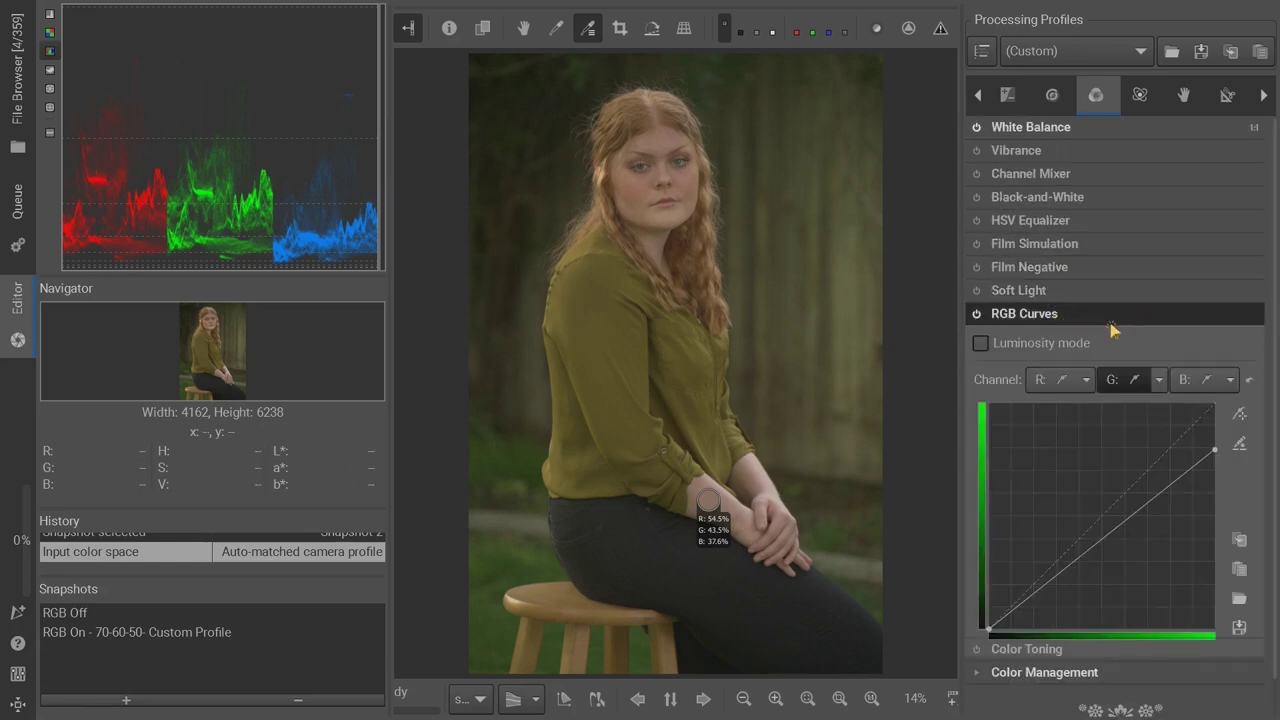
left_click(1050, 379)
left_click_drag(1215, 450, 1205, 405)
left_click(1112, 379)
left_click(1184, 379)
left_click(1050, 379)
left_click(1118, 380)
left_click(1200, 406)
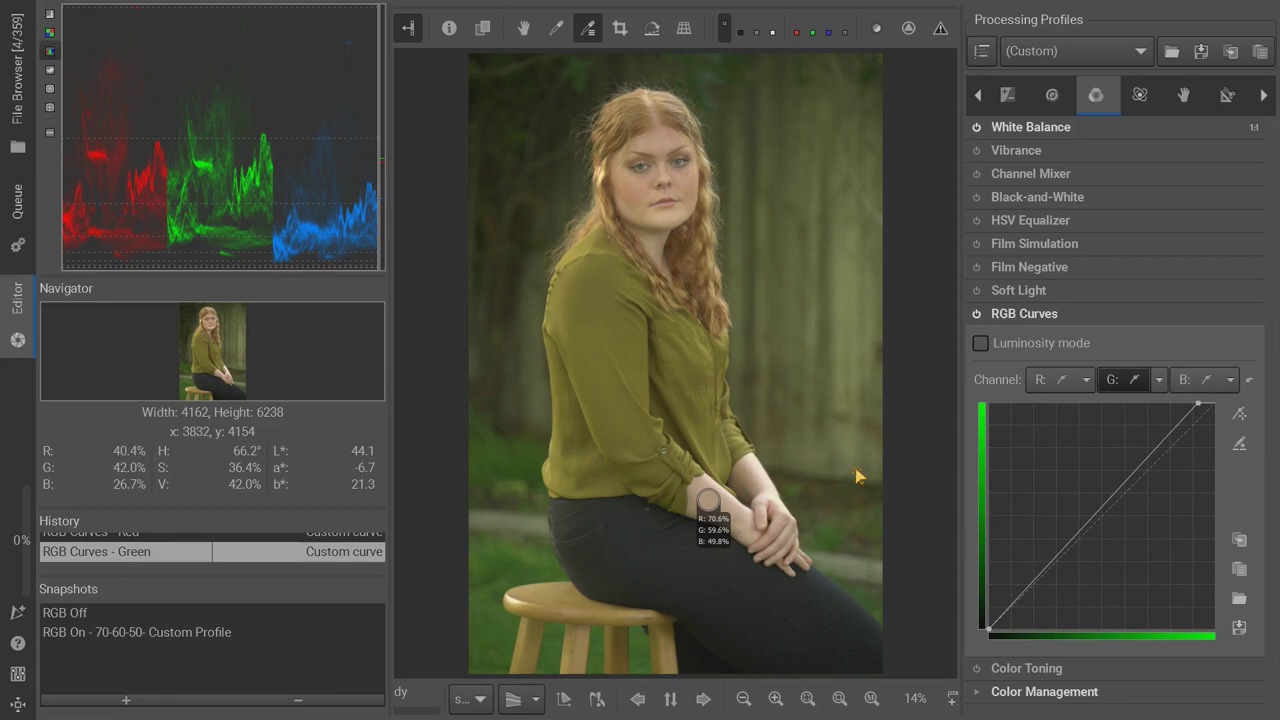
Add a third snapshot named 'RGB On - 70-60-50 RT Profile'.
left_click(1085, 132)
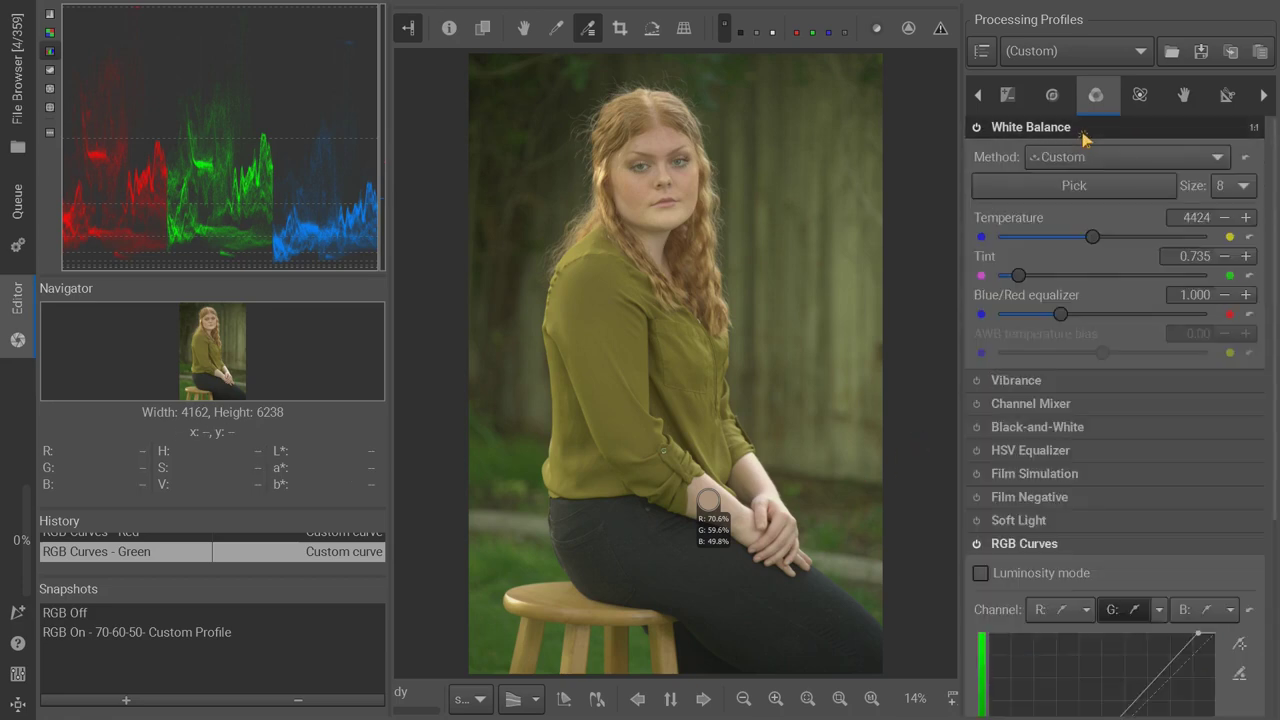
left_click(128, 700)
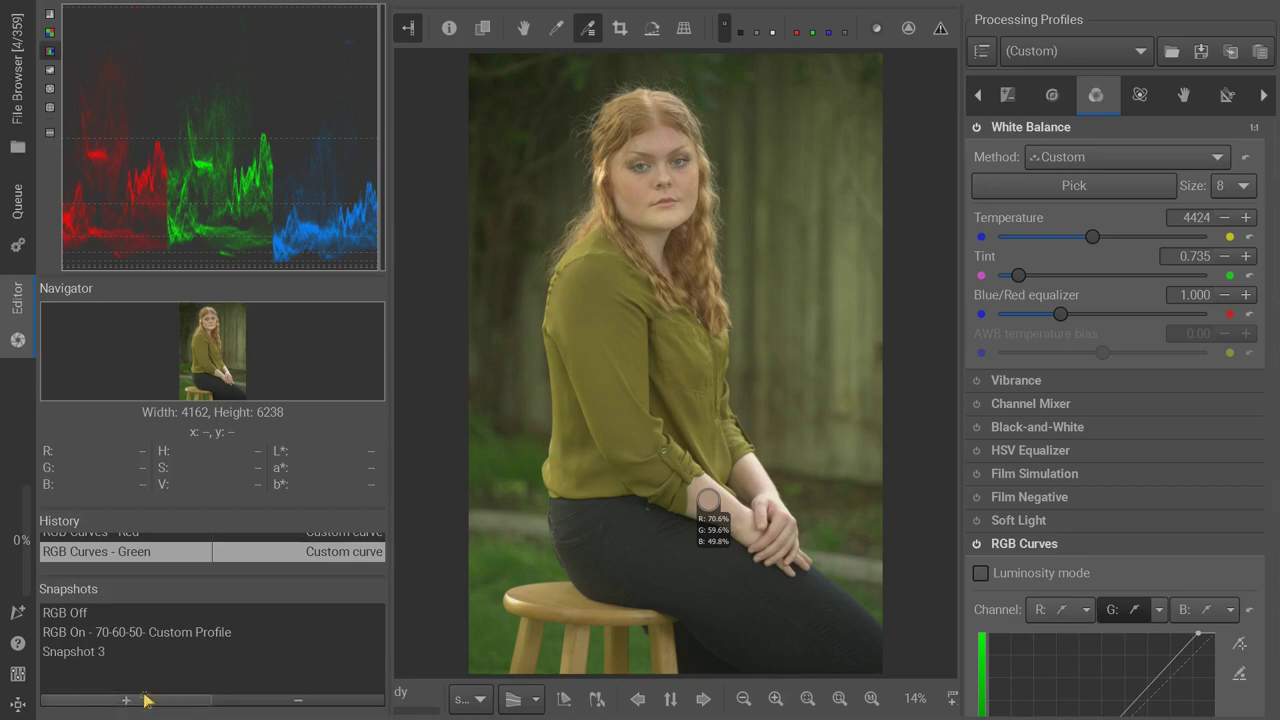
left_click(47, 652)
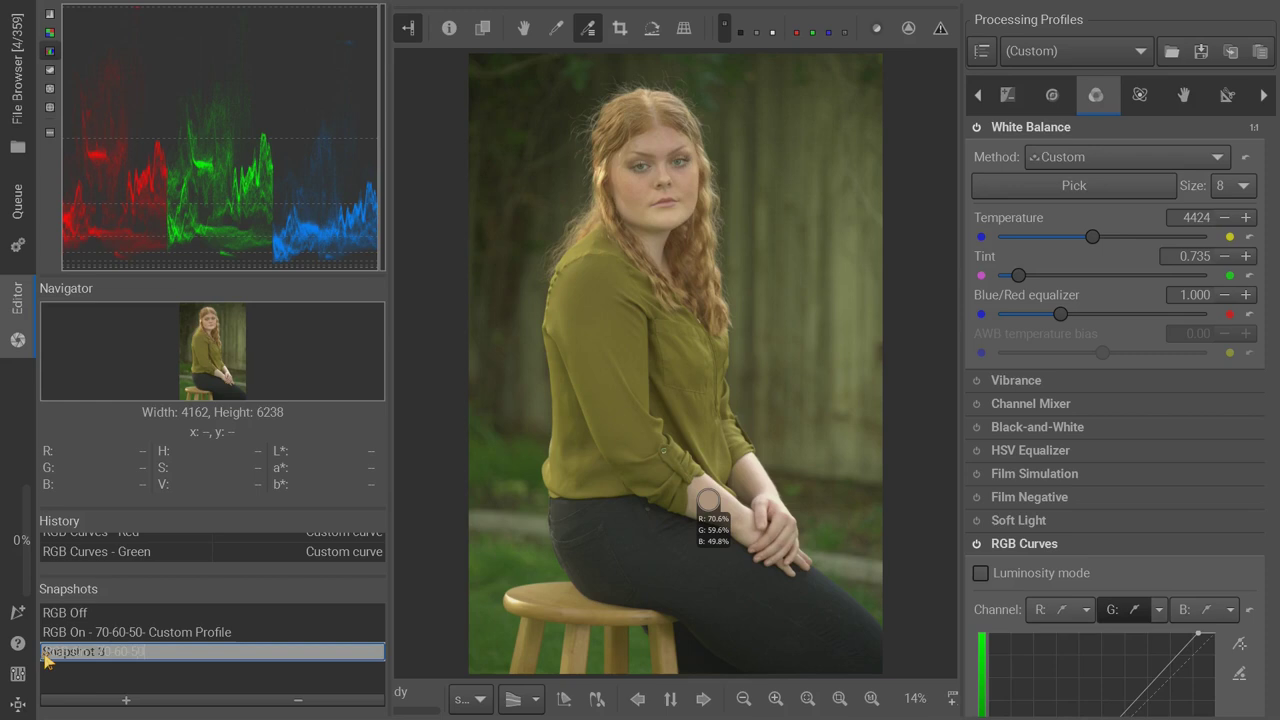
key("BackSpace")
key("BackSpace")
key("BackSpace")
key("BackSpace")
key("Return")
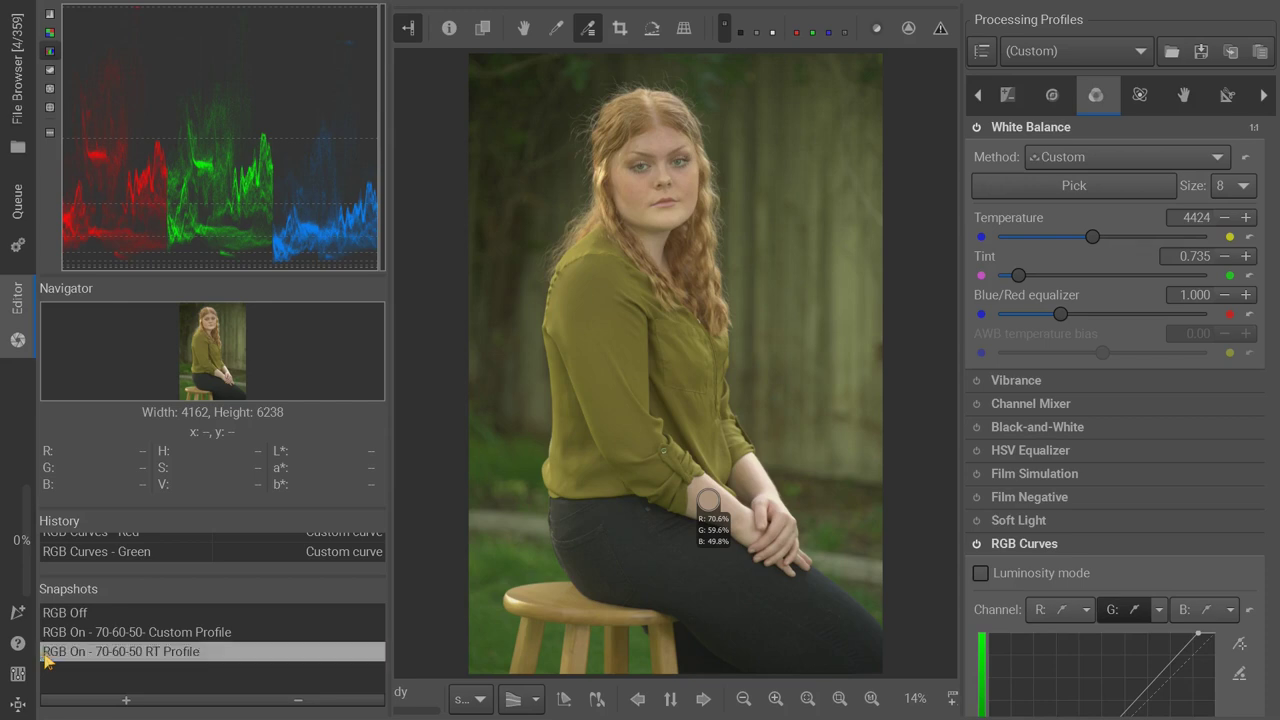
Toggle between the Custom Profile and RT Profile snapshots to compare them.
double_click(158, 632)
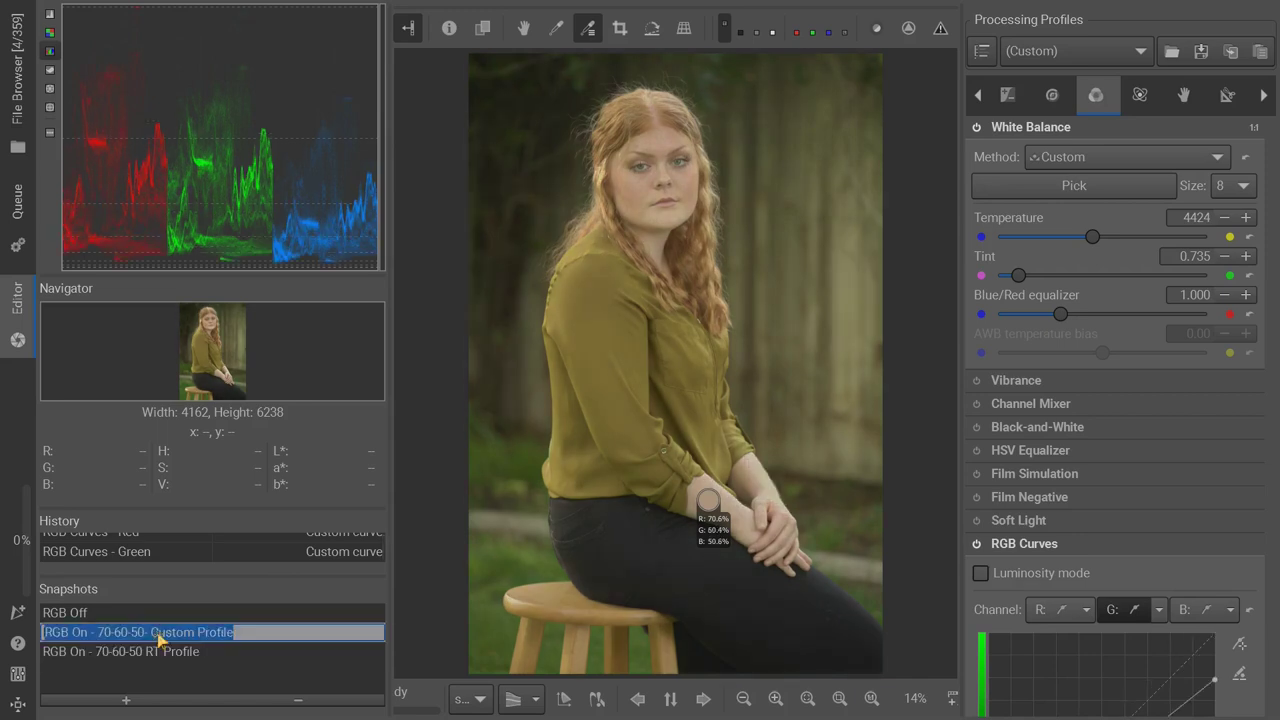
left_click(158, 655)
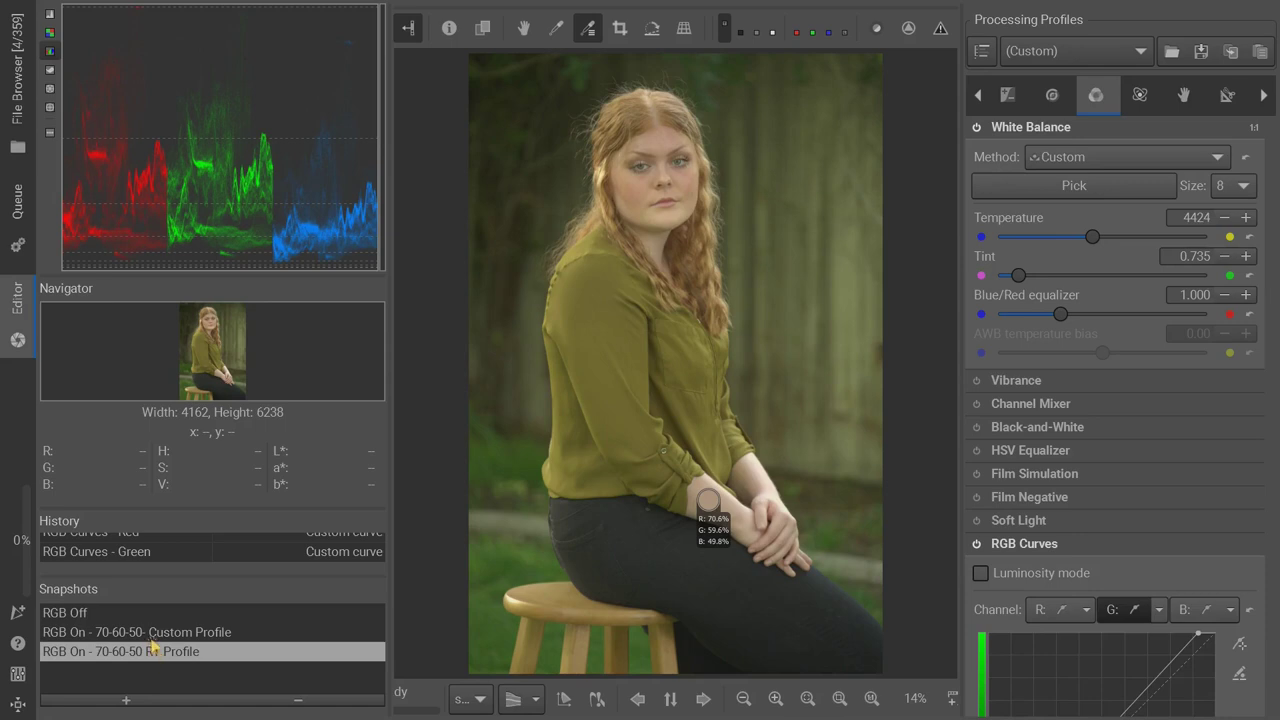
left_click(150, 634)
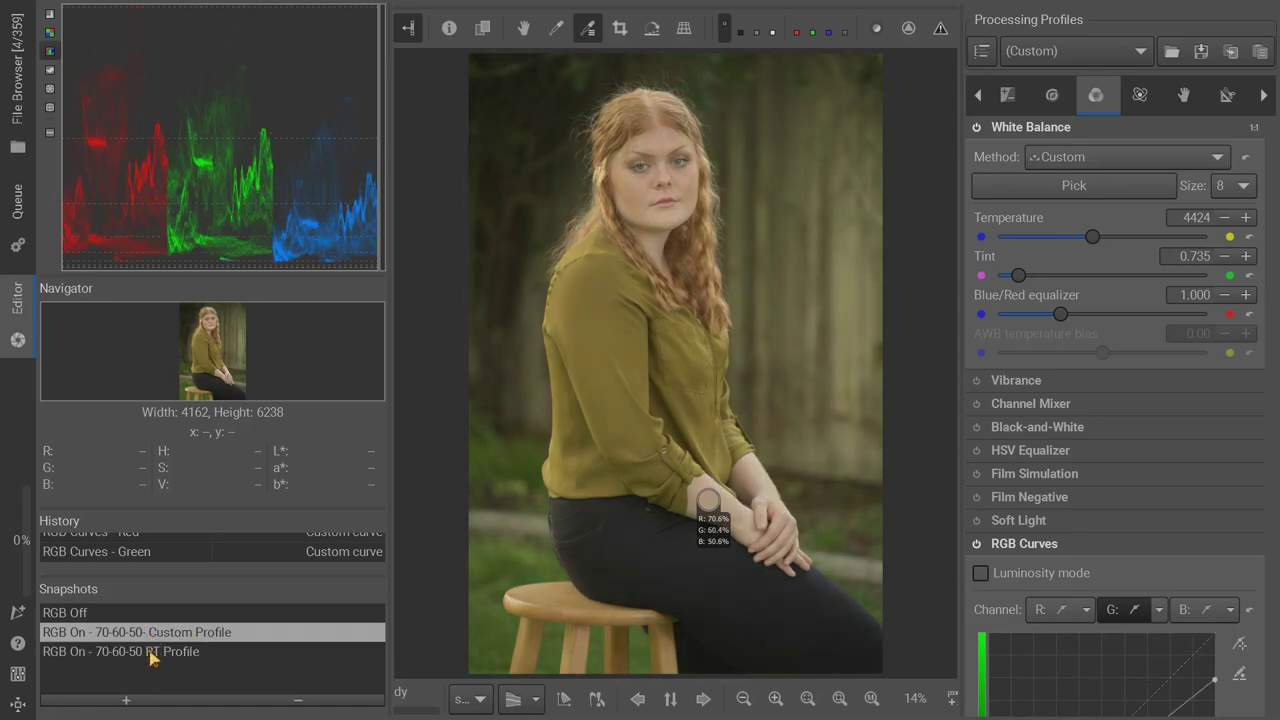
left_click(152, 655)
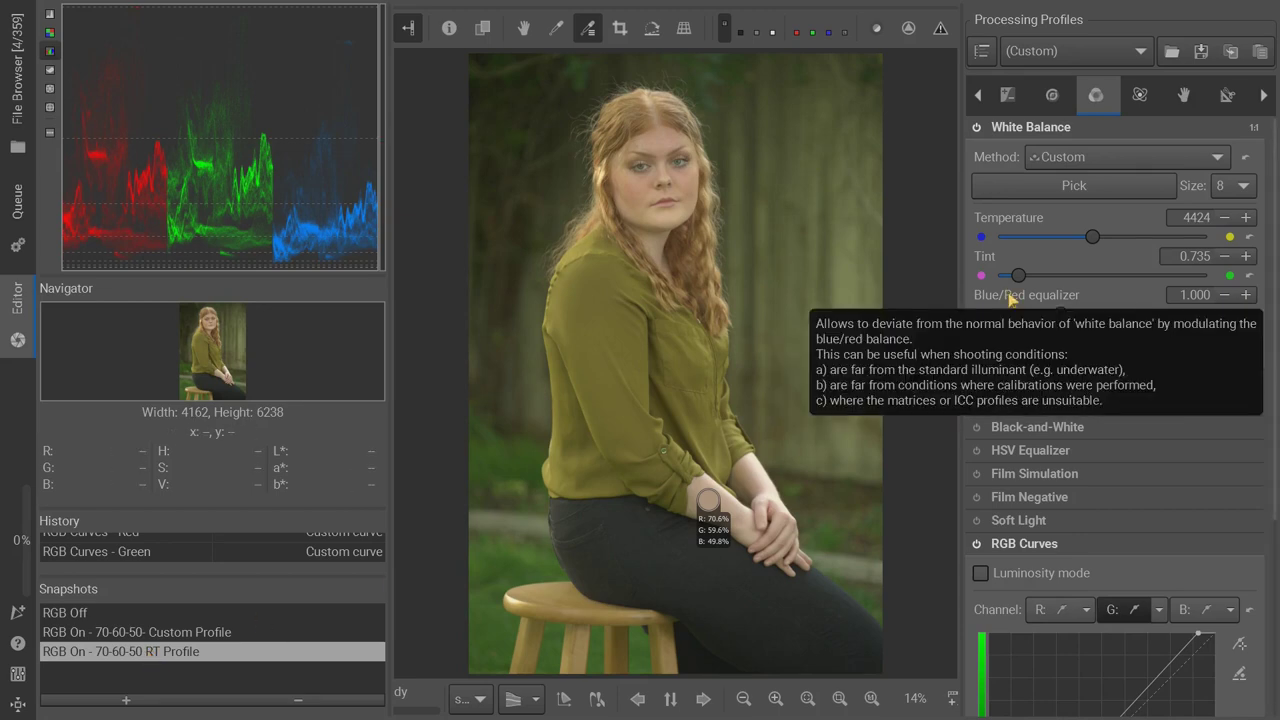
Set the white balance method to Automatic RGB grey, giving temperature 3325 and tint 0.631.
left_click(1096, 163)
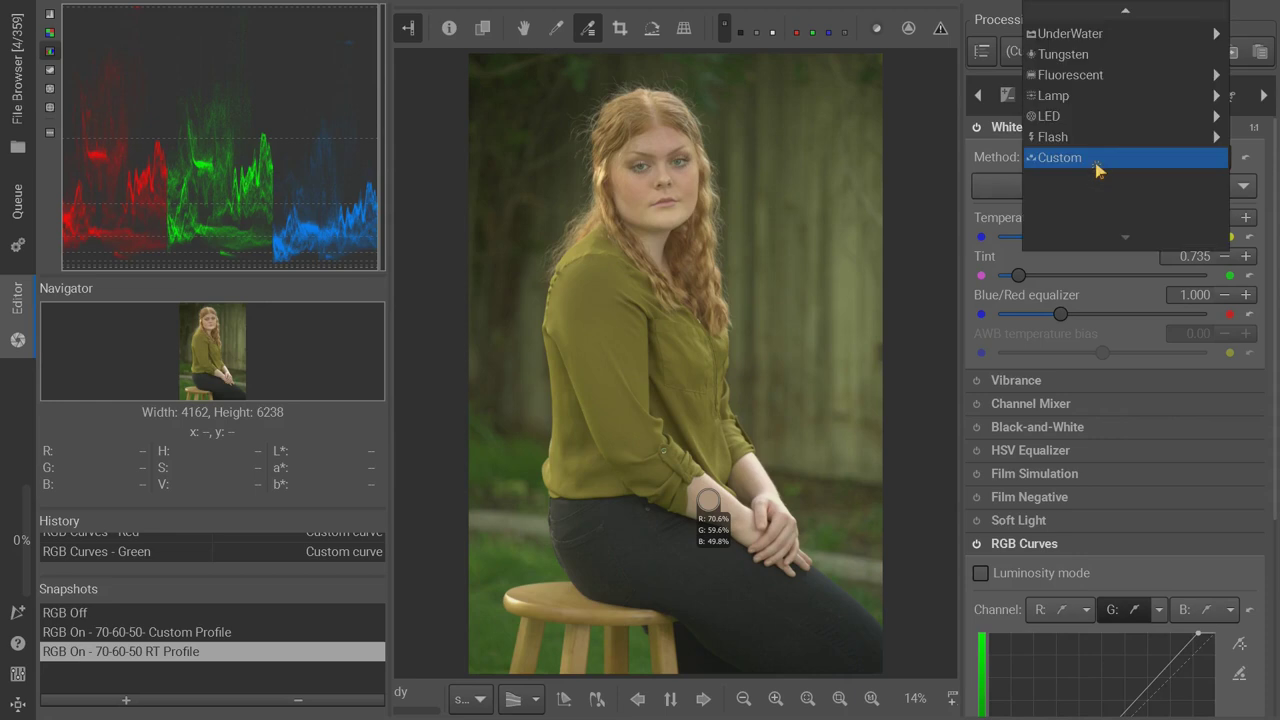
scroll(1100, 28, "up", 4)
left_click(1087, 13)
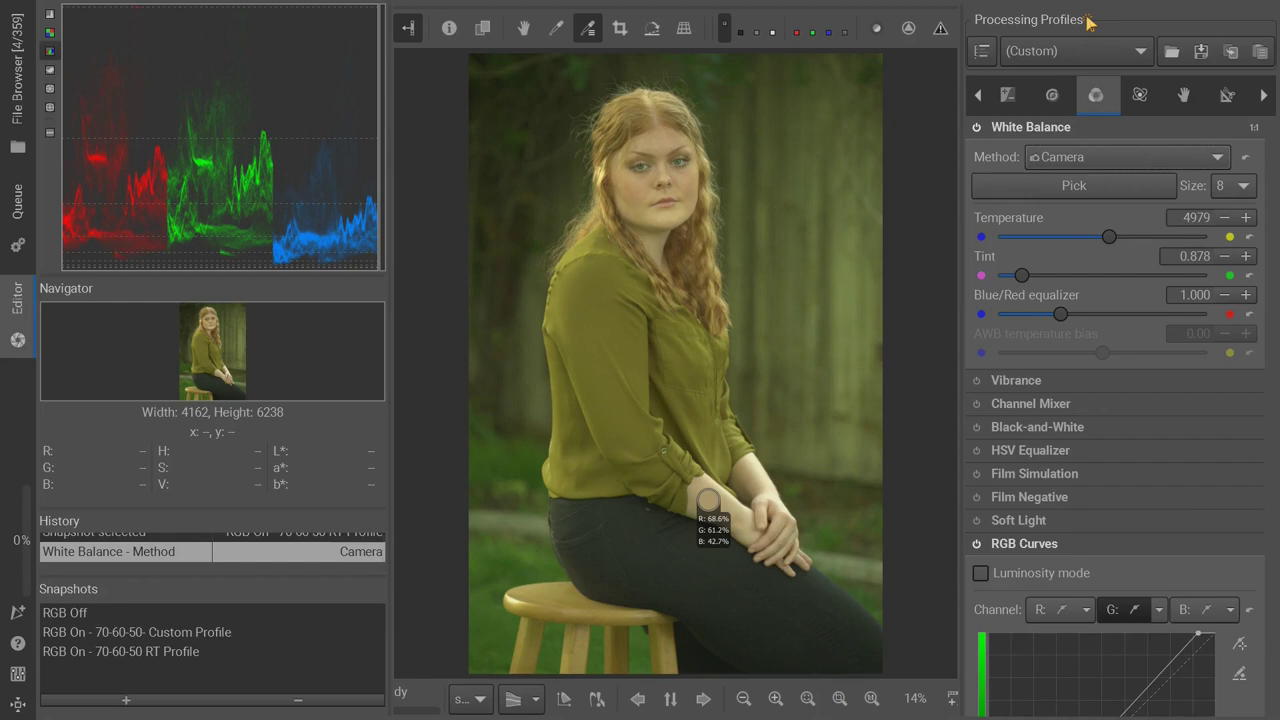
left_click(1150, 158)
mouse_move(1148, 185)
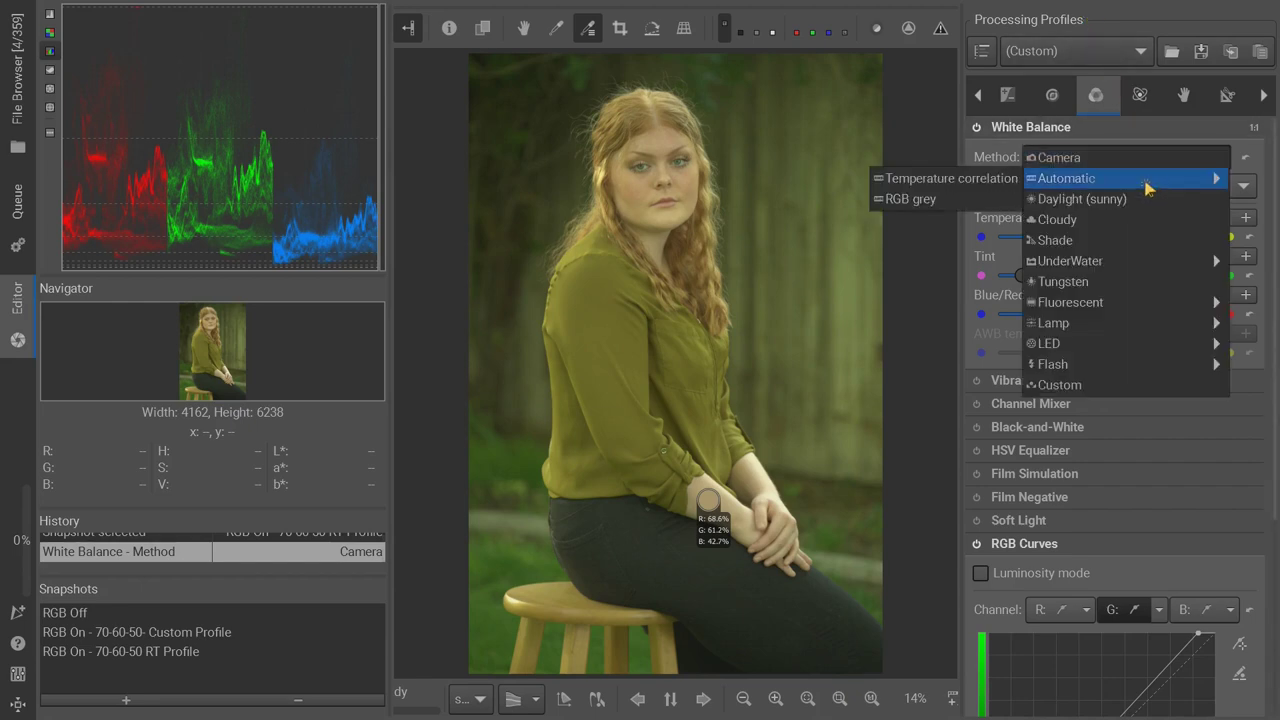
left_click(940, 200)
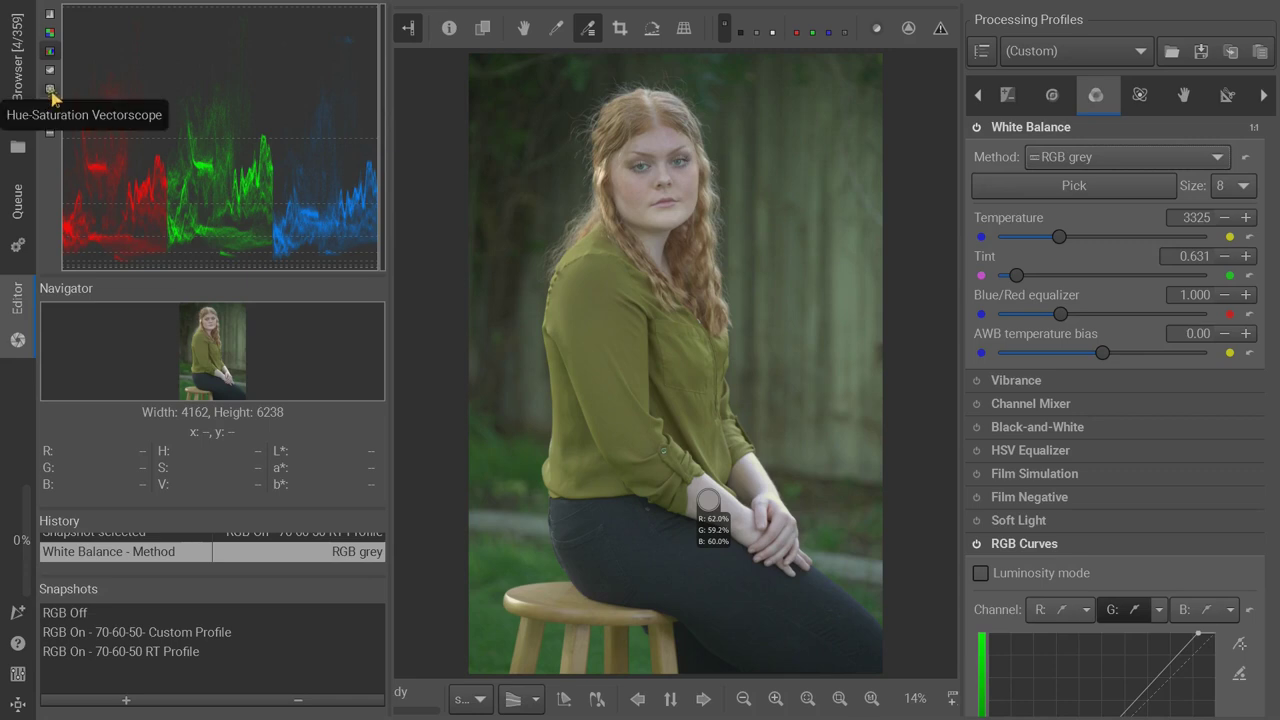
Show the hue-saturation vectorscope and crop freely to a 215 × 262 forearm patch at left 2311, top 4355.
left_click(50, 90)
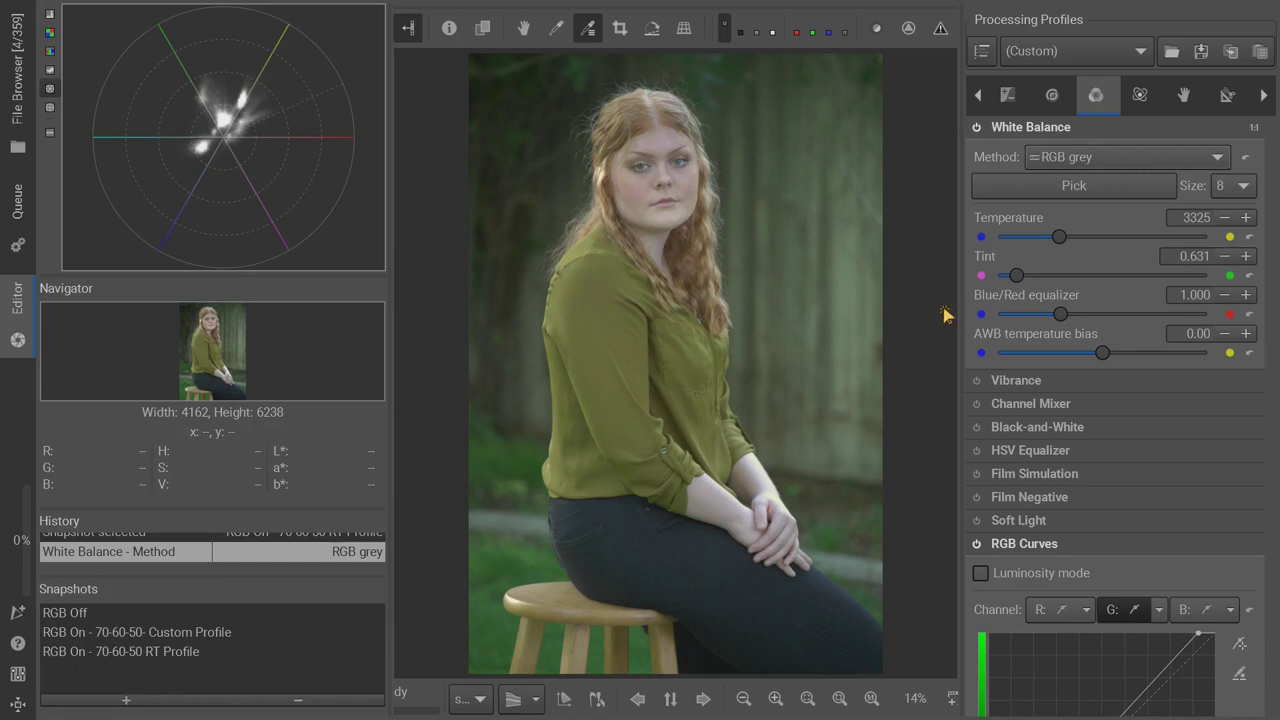
left_click(1227, 94)
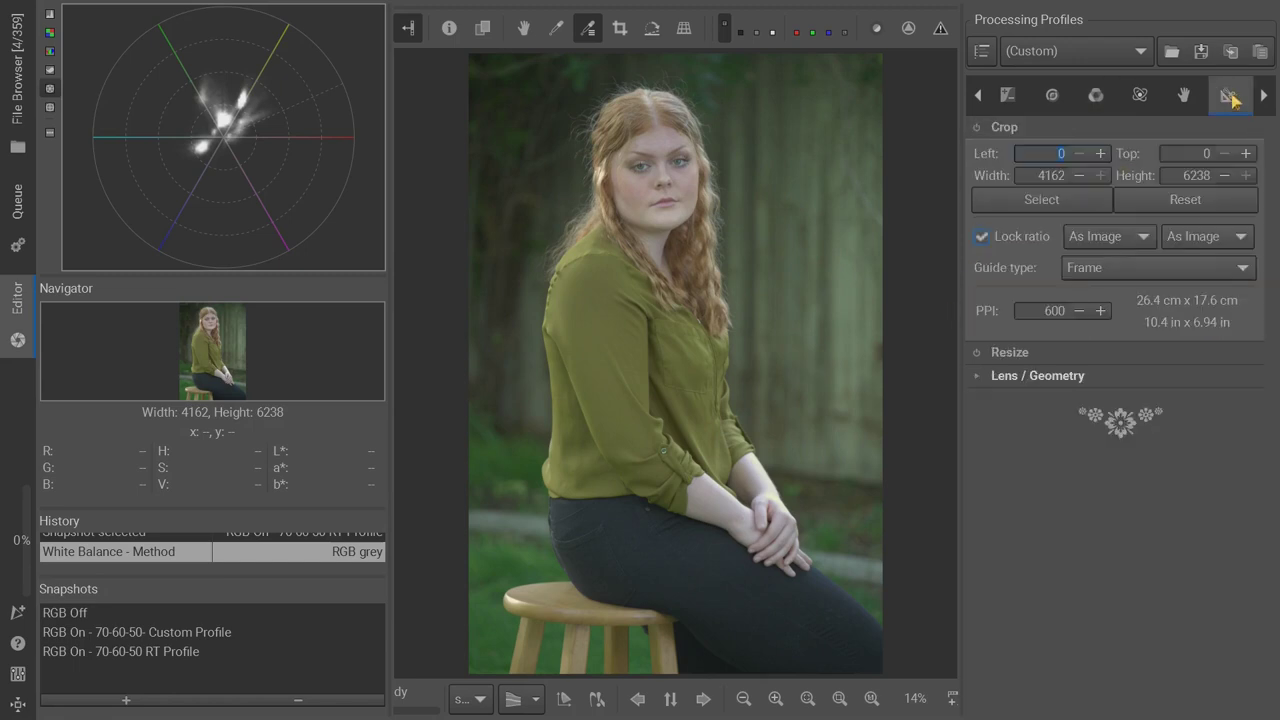
left_click(979, 128)
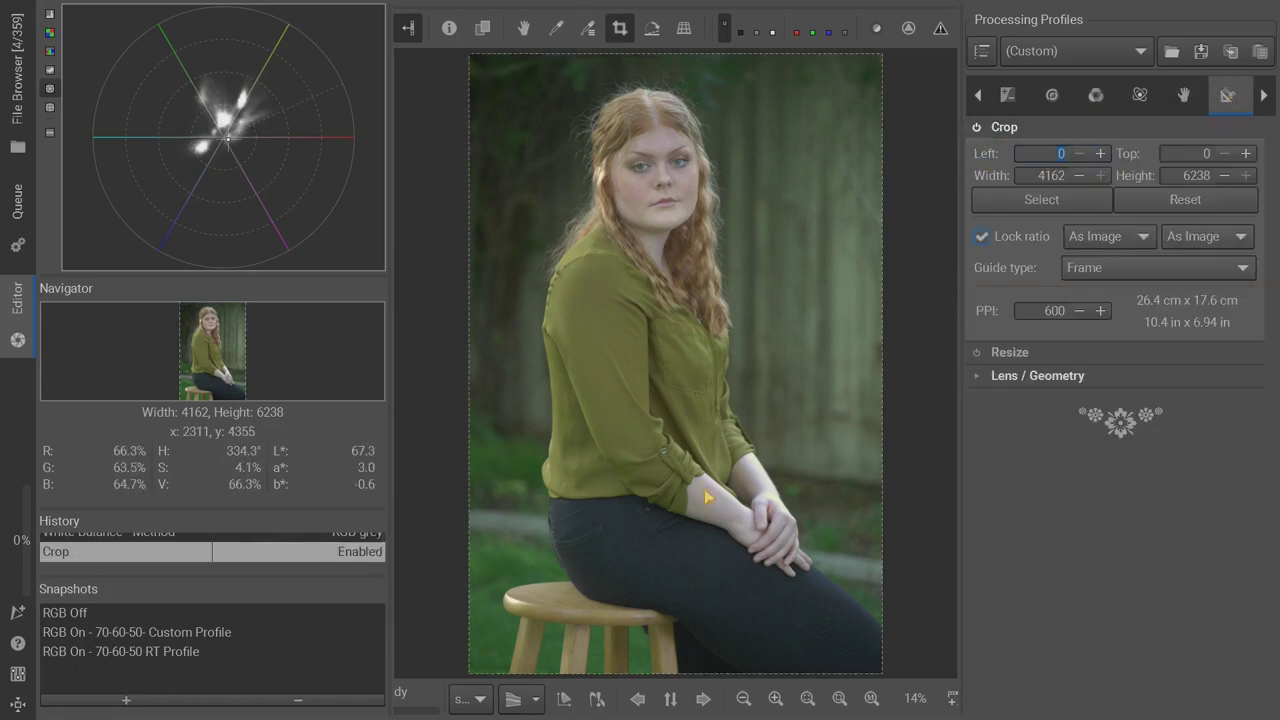
left_click_drag(704, 490, 720, 502)
left_click(981, 237)
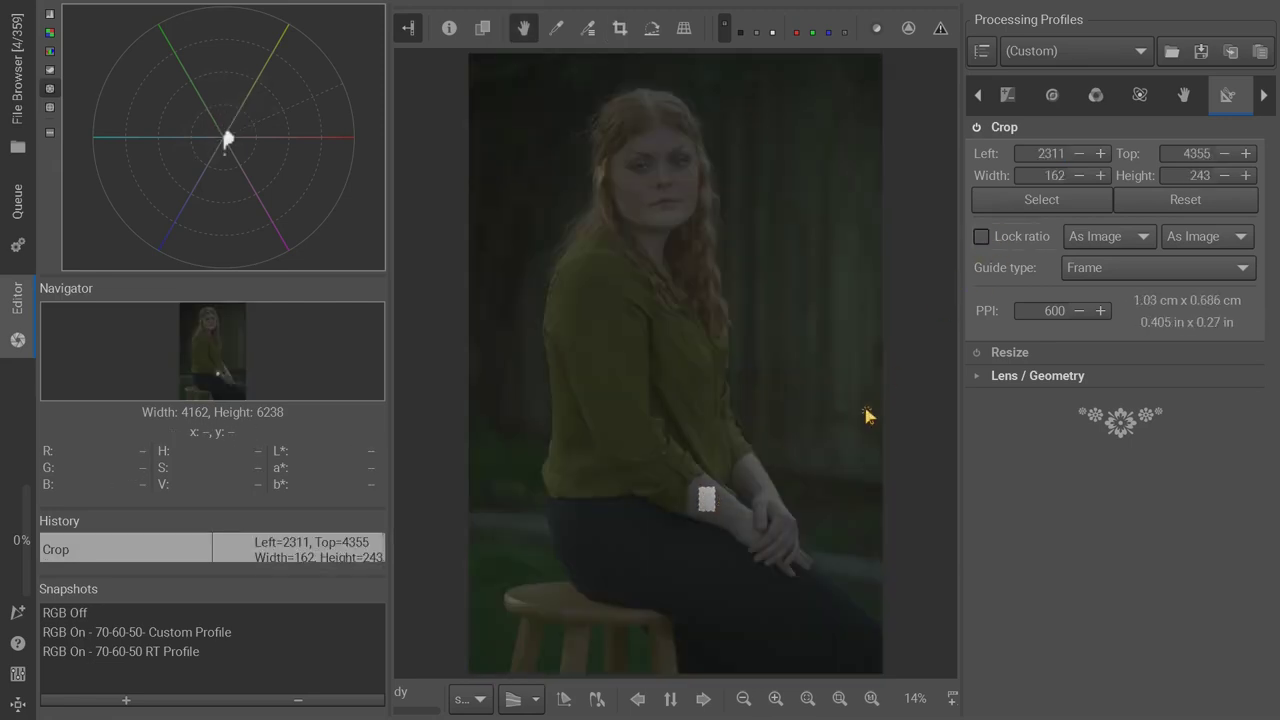
left_click_drag(724, 515, 729, 518)
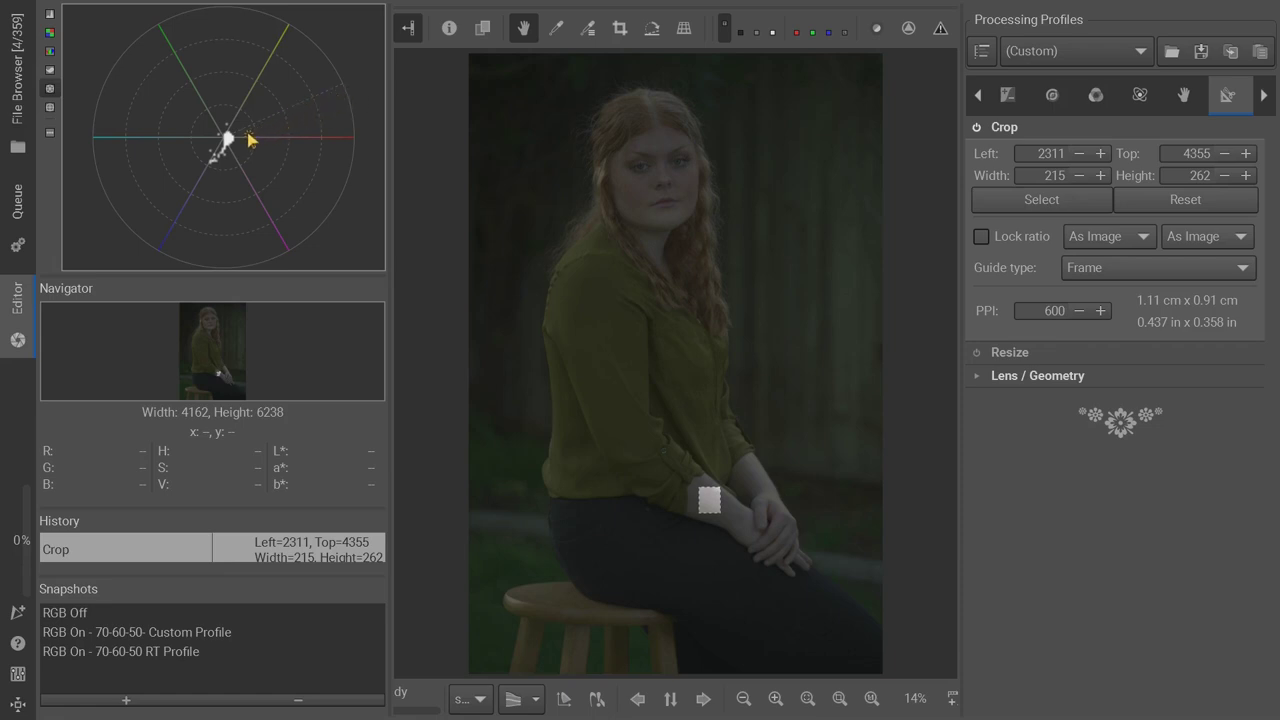
On the RGB Off snapshot, crop a free-ratio 275 × 249 forearm patch, then switch to Custom Profile.
double_click(92, 614)
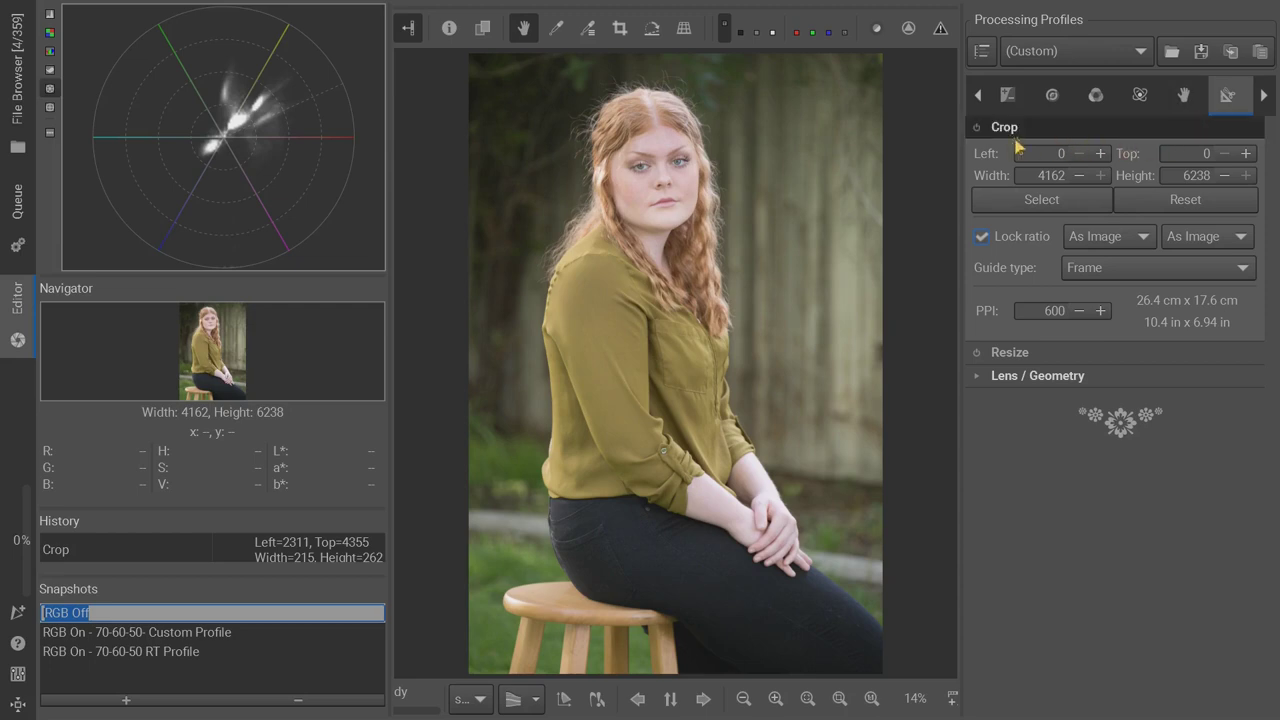
left_click(978, 130)
left_click(981, 236)
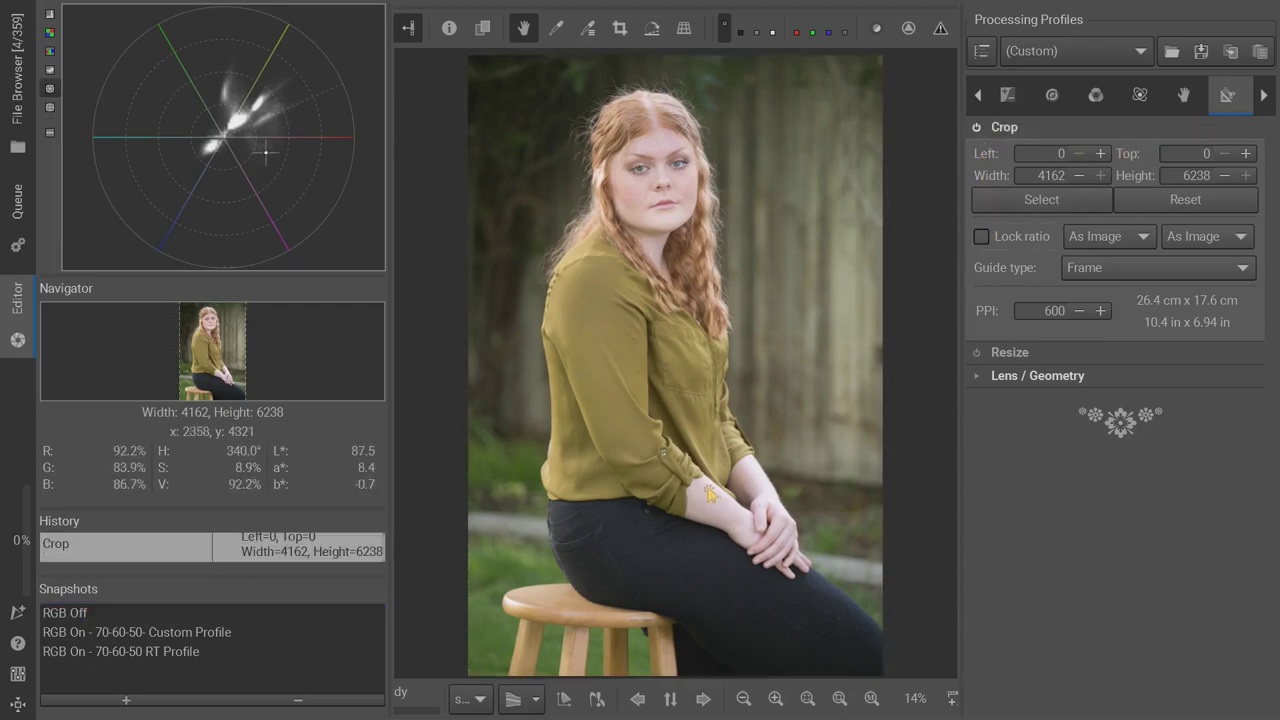
left_click_drag(694, 482, 715, 511)
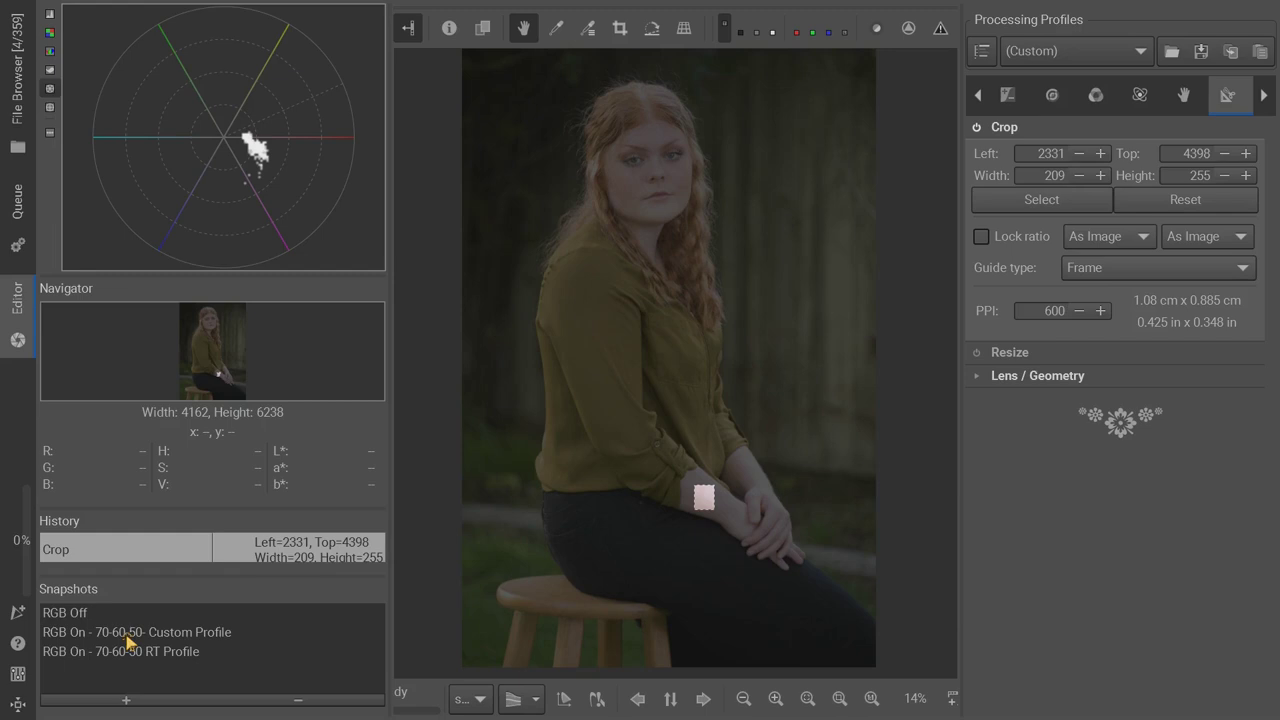
left_click(128, 633)
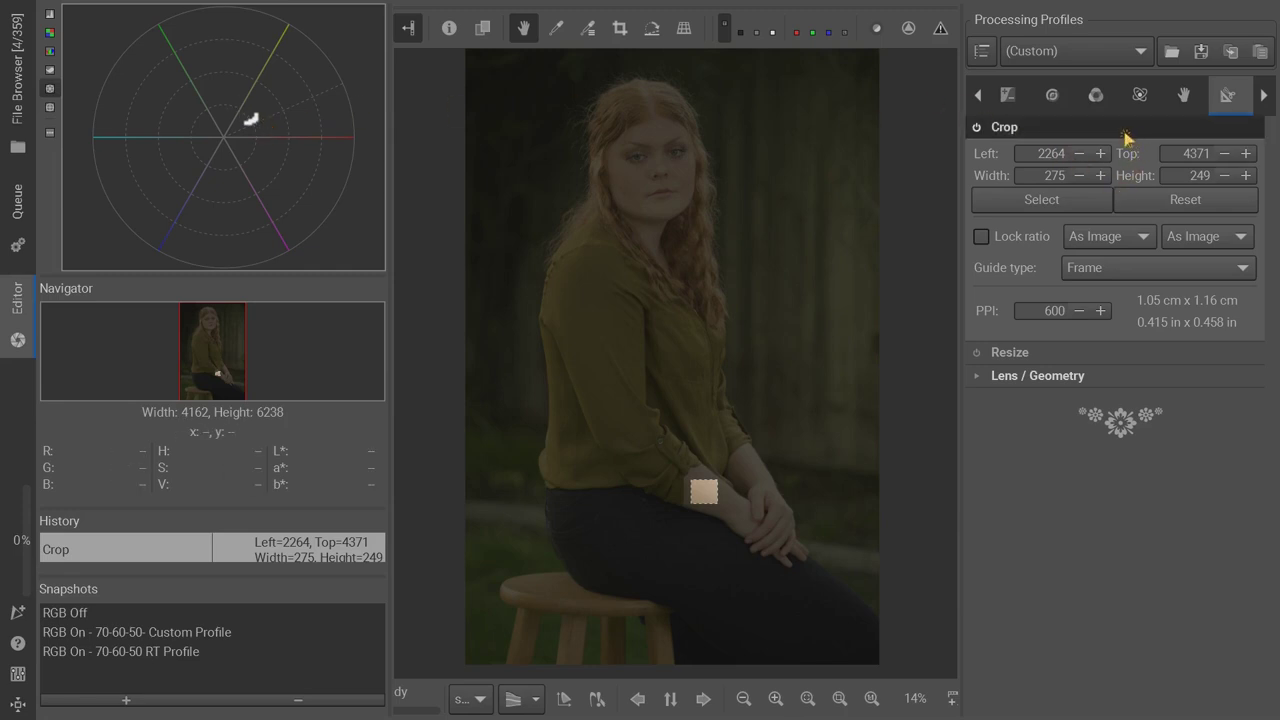
Pull the R channel's top-right point slightly down in RGB Curves, leaving skin near R 74%, G 60%, B 50%.
left_click(1097, 93)
scroll(1210, 355, "down", 4)
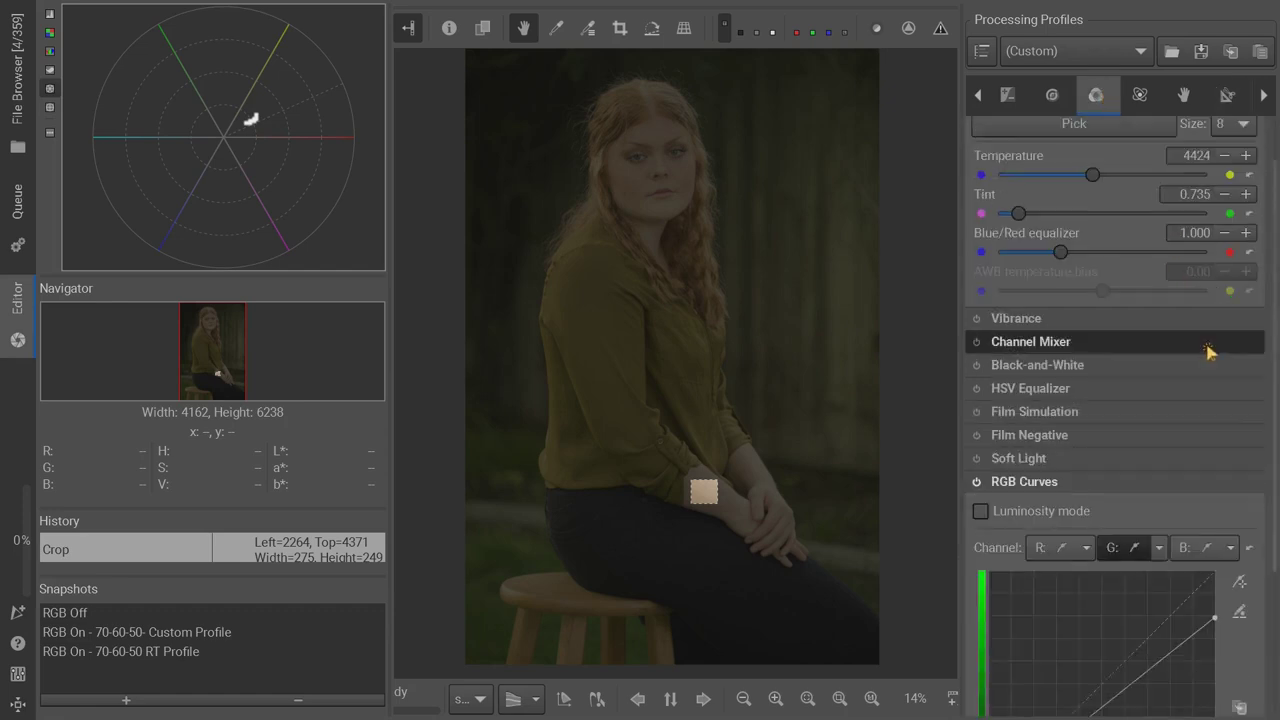
left_click(1062, 423)
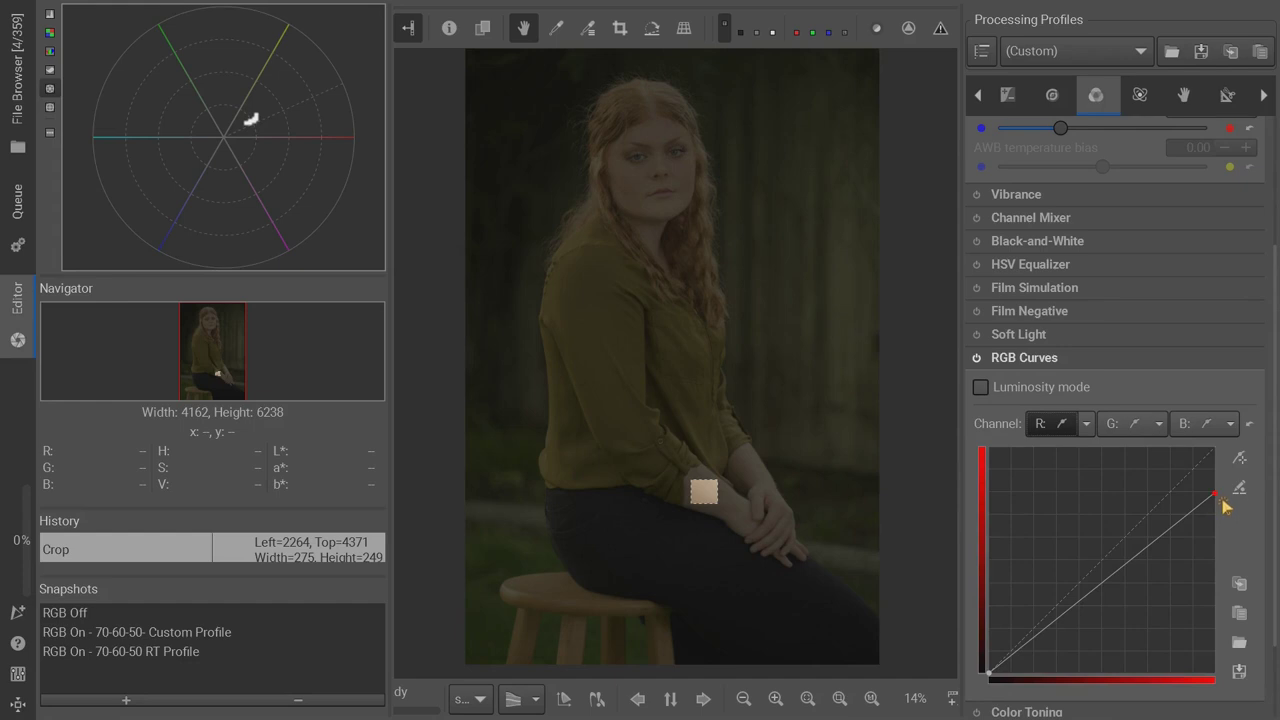
left_click_drag(1222, 507, 1230, 500)
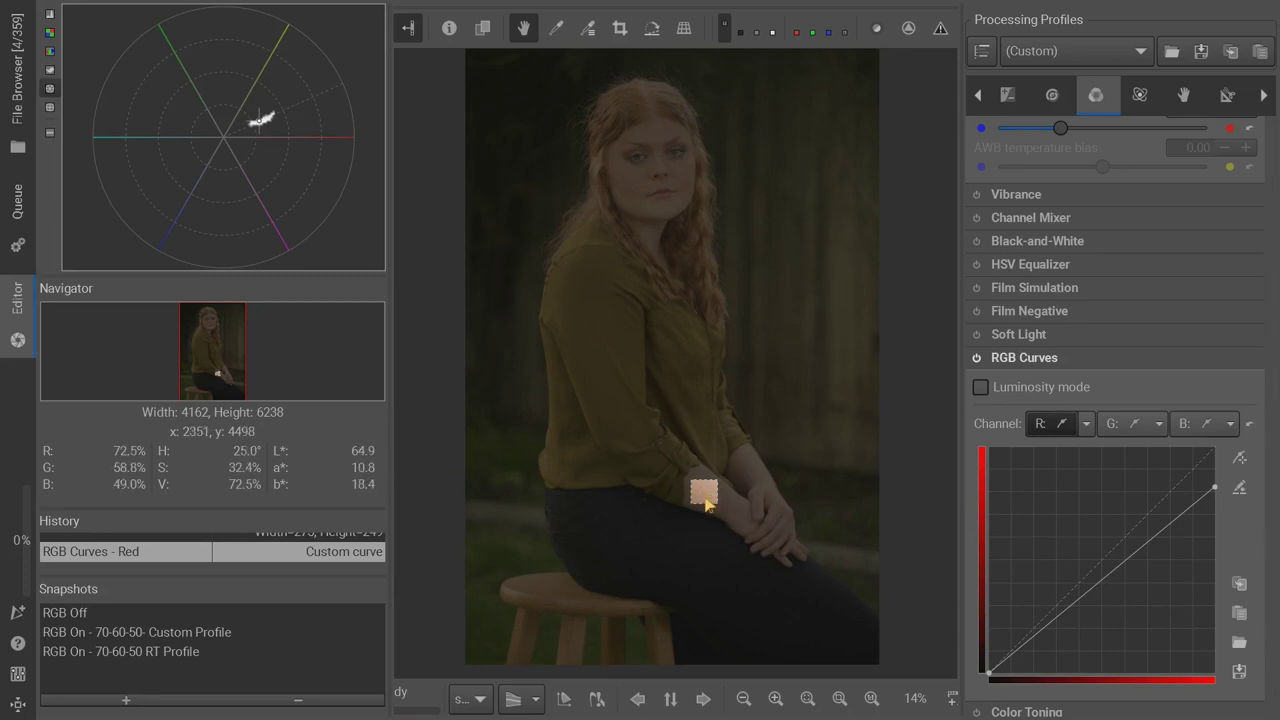
scroll(711, 503, "up", 6)
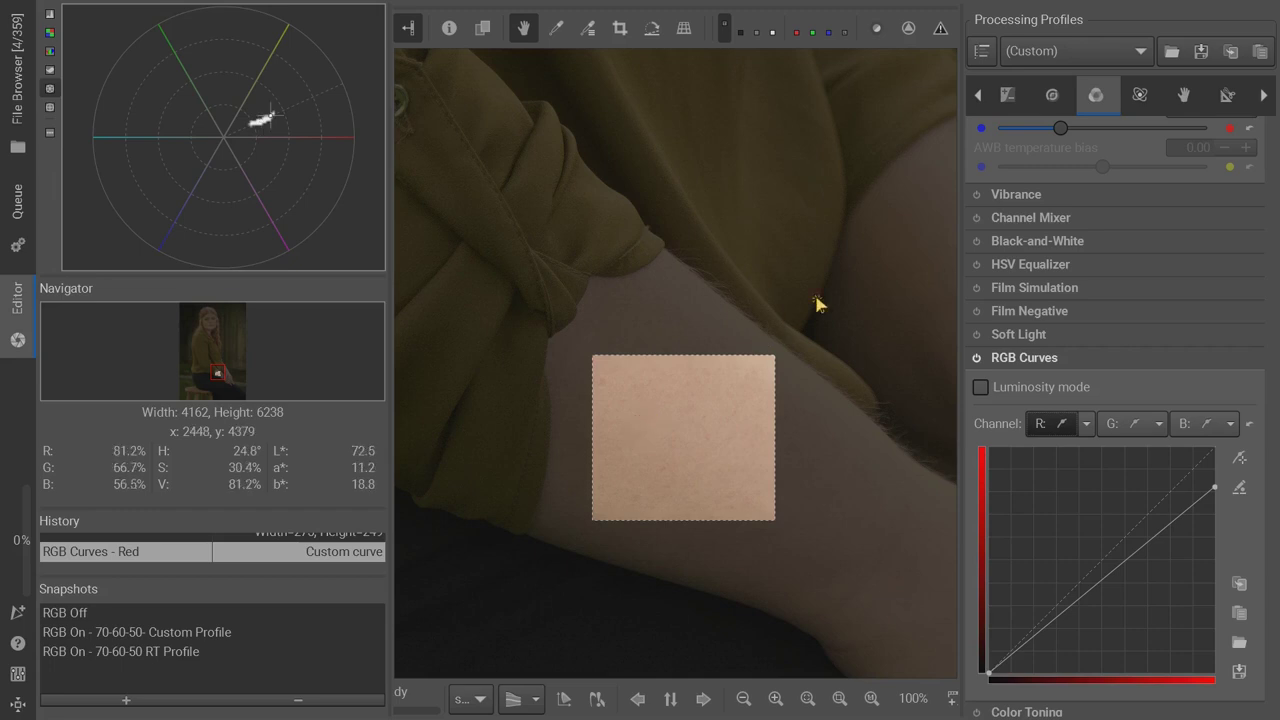
Disable the crop to restore the full 4162 × 6238 frame, fit it in view, and apply RGB Off.
left_click(1229, 95)
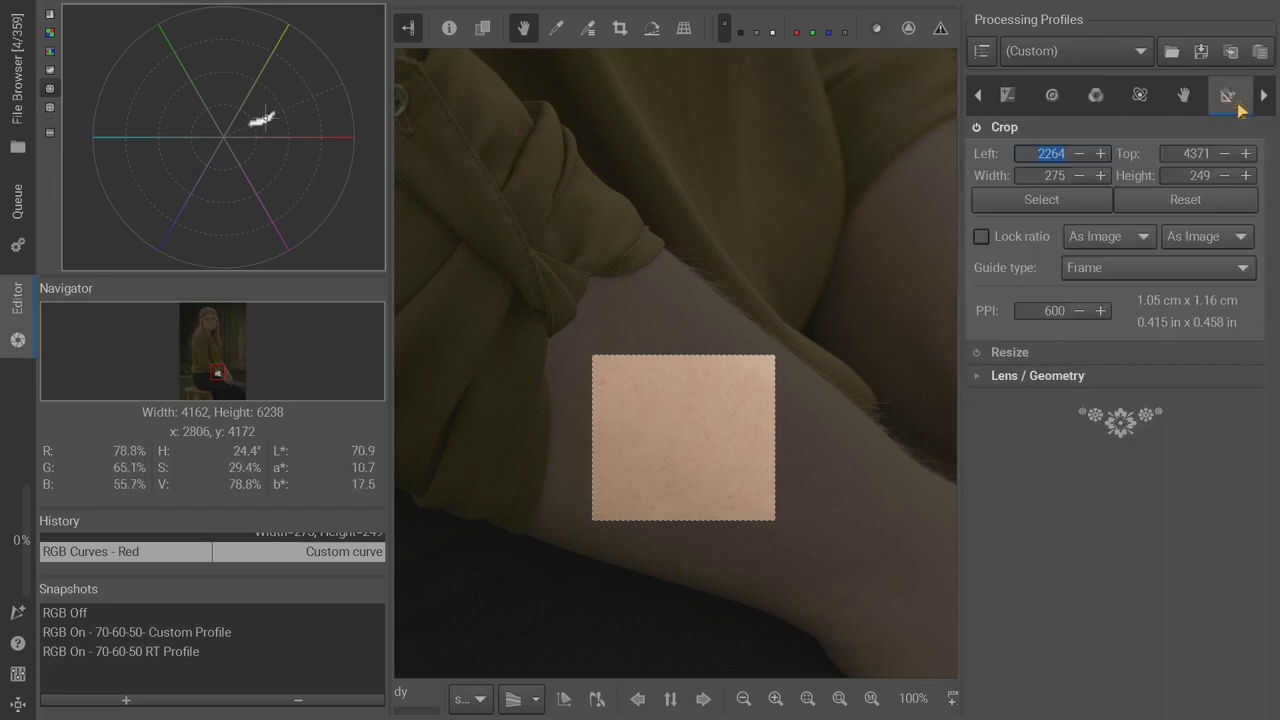
left_click(977, 127)
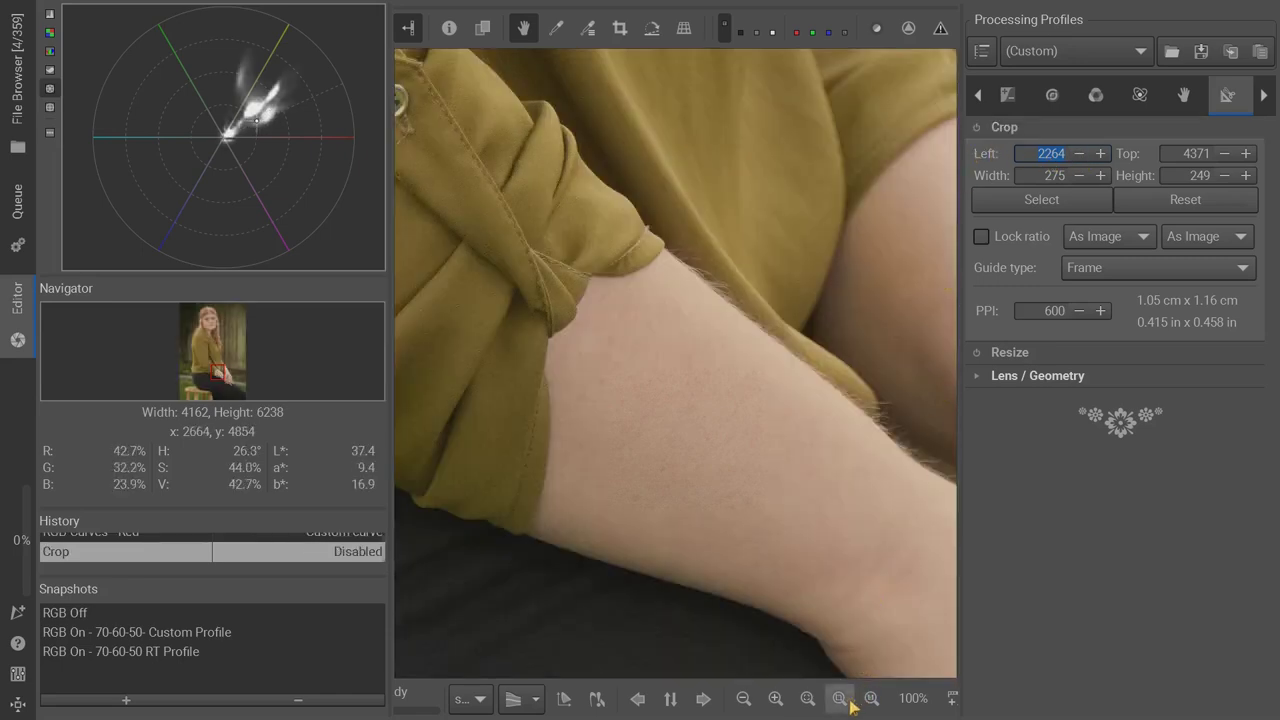
left_click(840, 698)
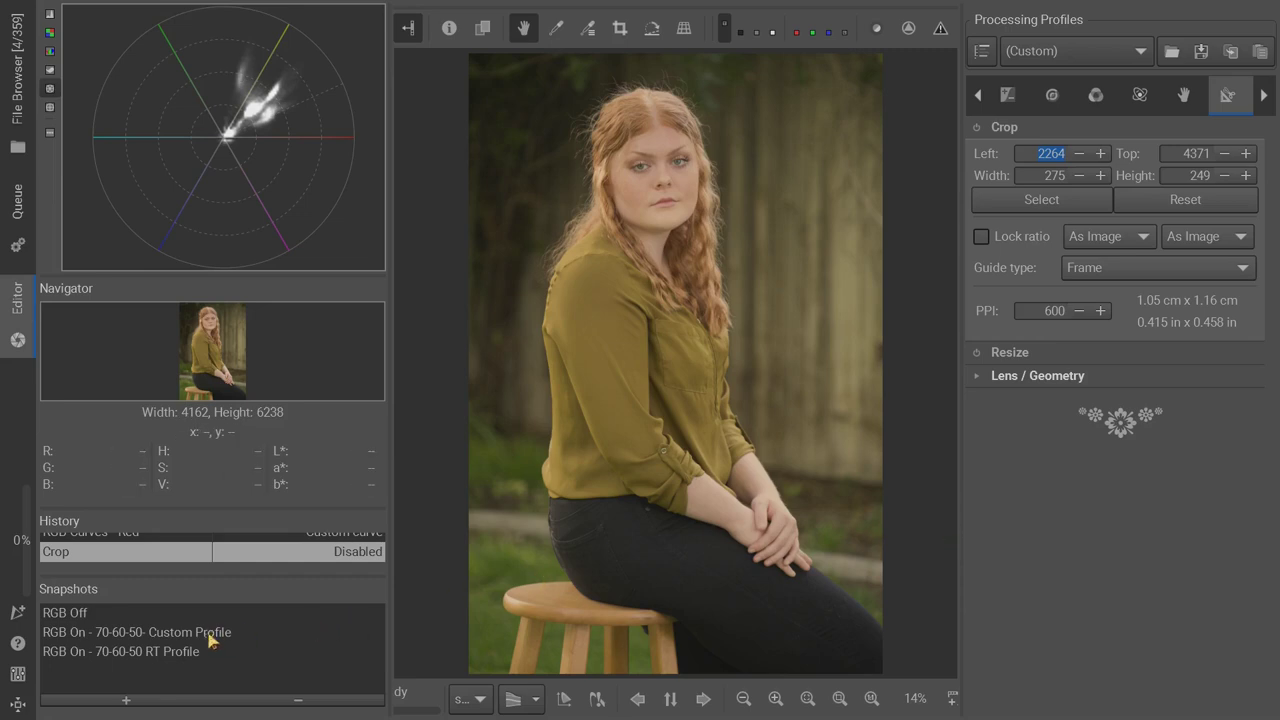
left_click(66, 612)
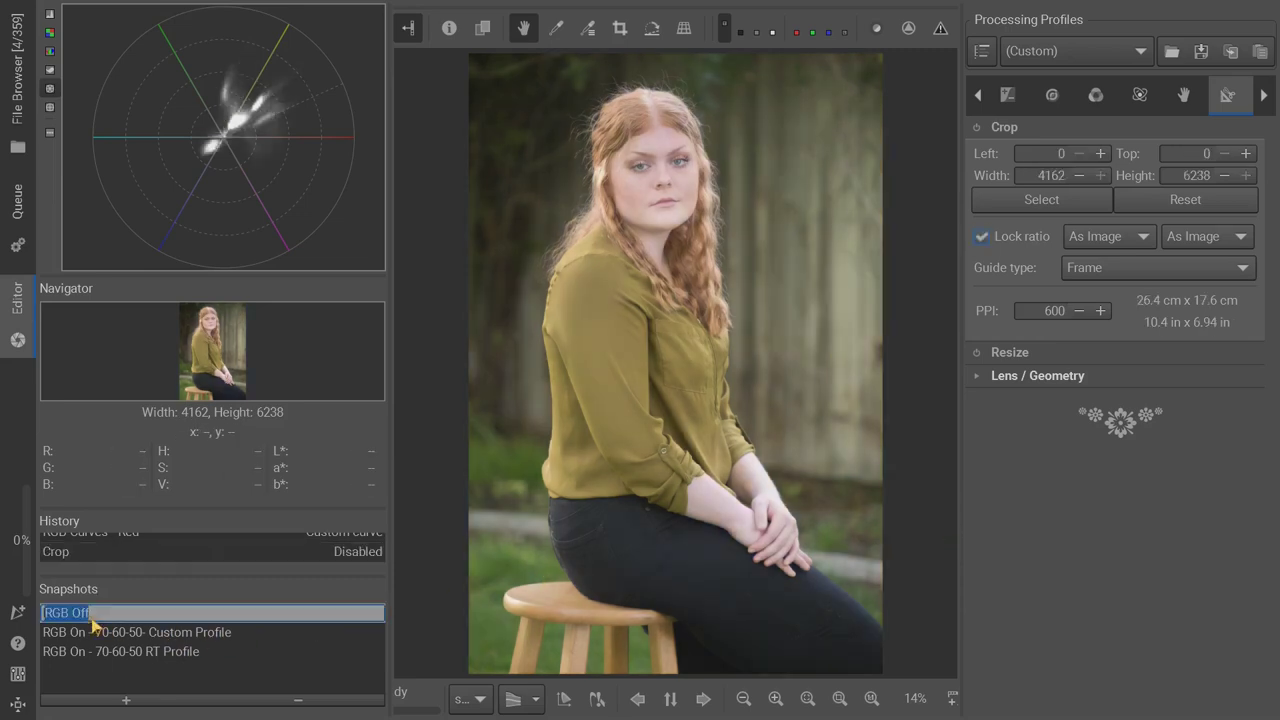